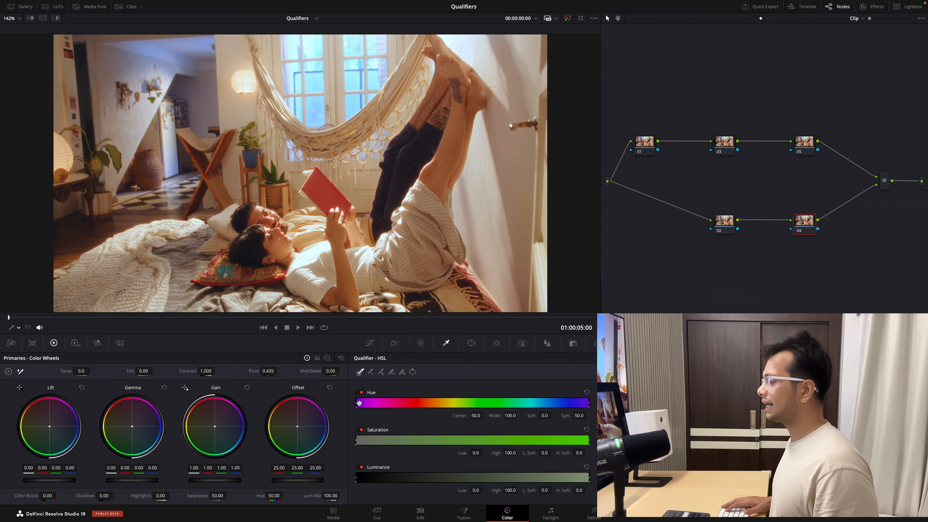
- Narrow node 04's qualifier hue range to a width of 20 and highlight the qualified area in the viewer
left_click_drag(355, 402, 363, 405)
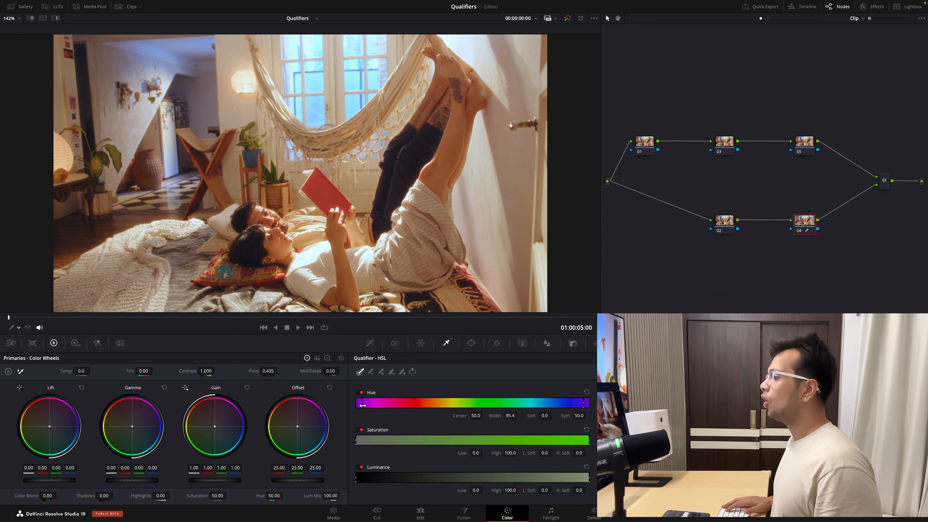
left_click(508, 416)
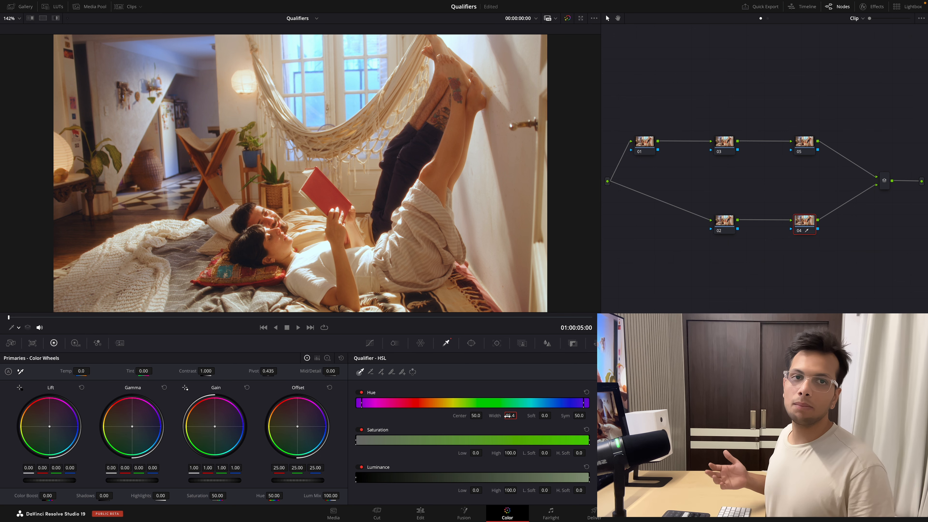
type("20")
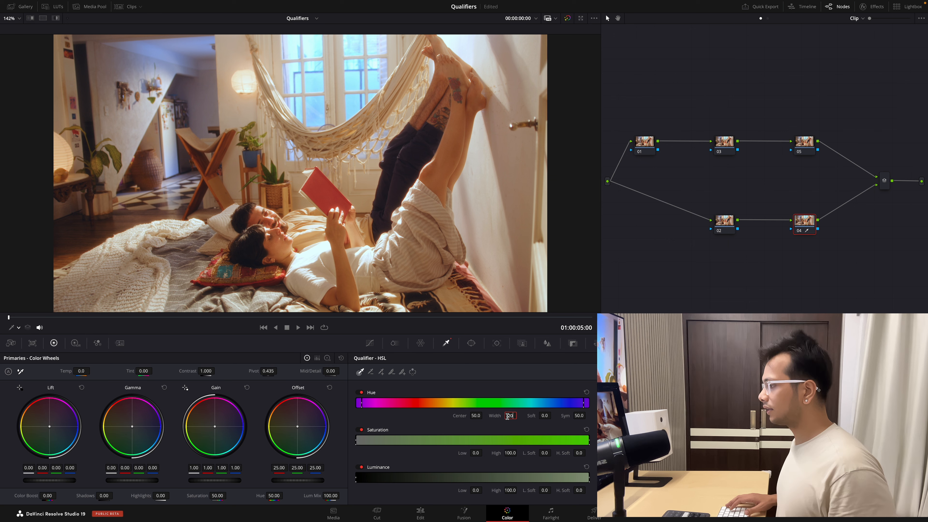
key("Return")
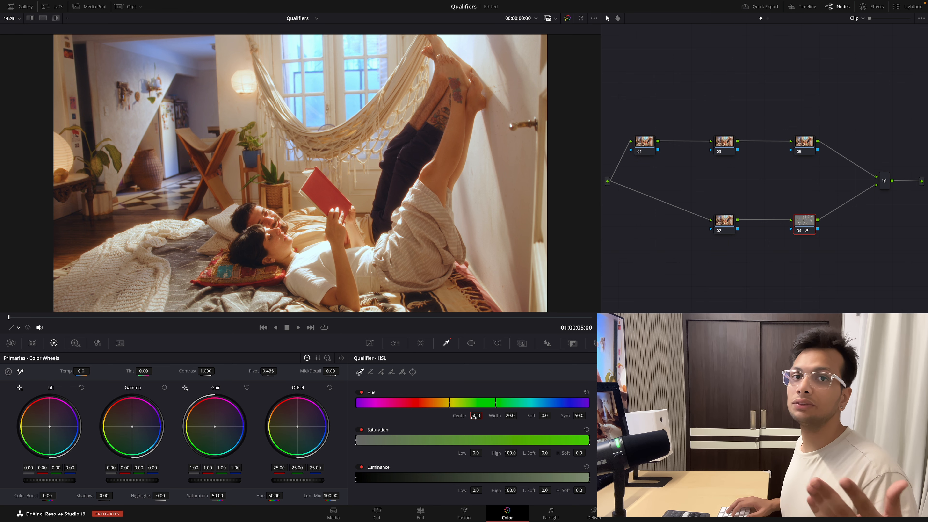
key("shift+h")
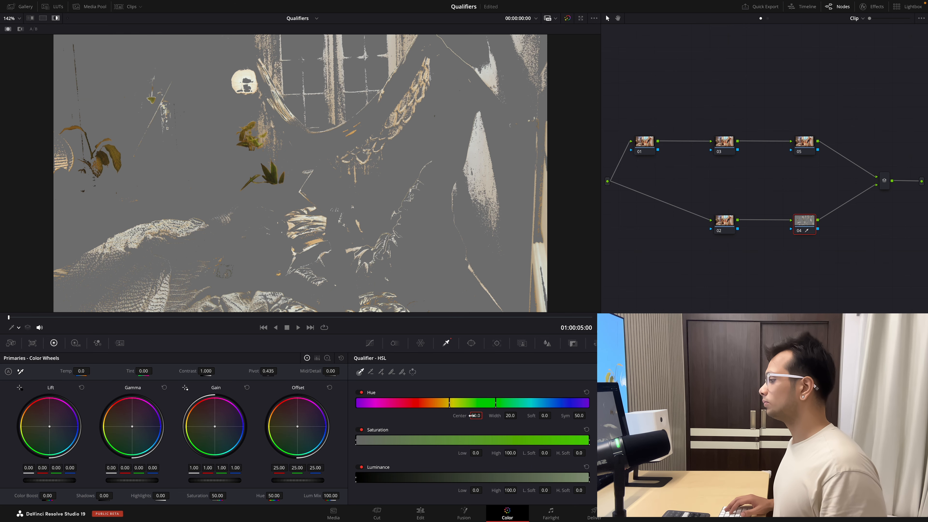
- Shift the qualifier's hue center to 29.9 and narrow its width to 7.3 to target the red book
left_click_drag(476, 415, 402, 416)
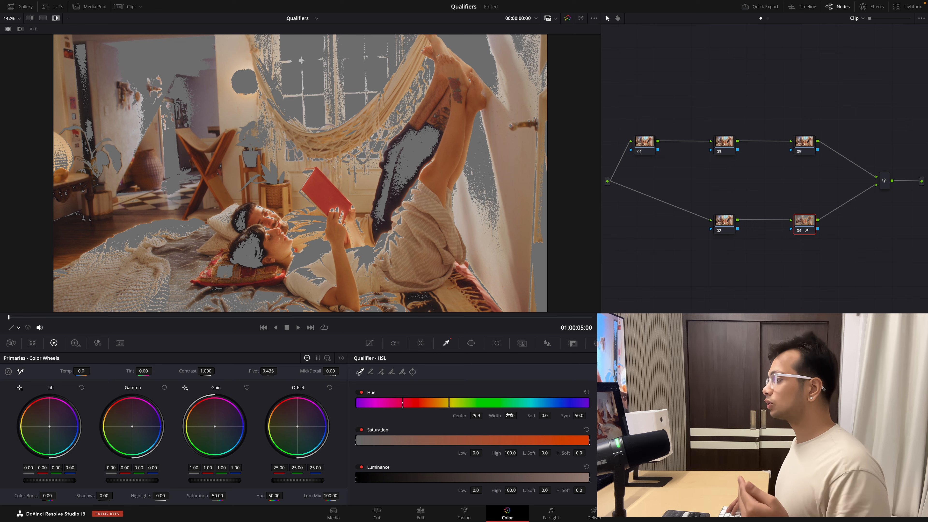
left_click_drag(510, 415, 481, 416)
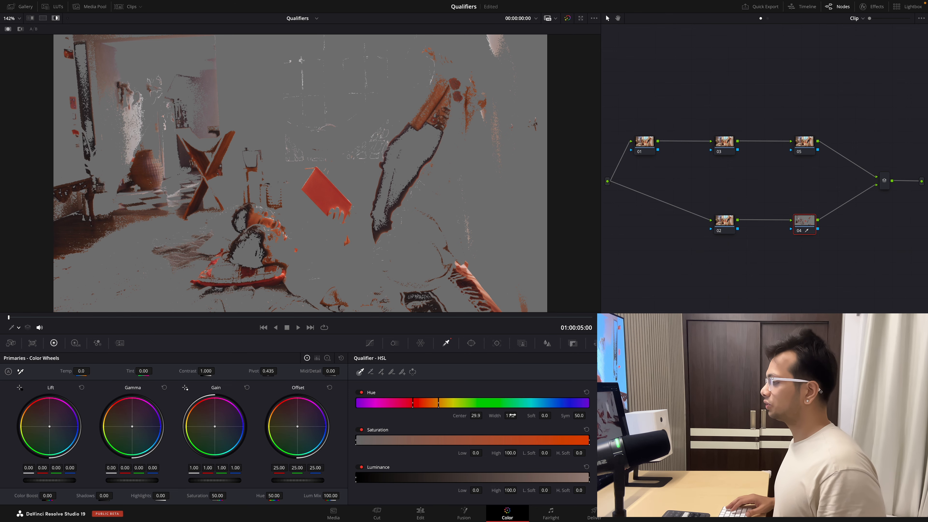
left_click_drag(511, 415, 512, 417)
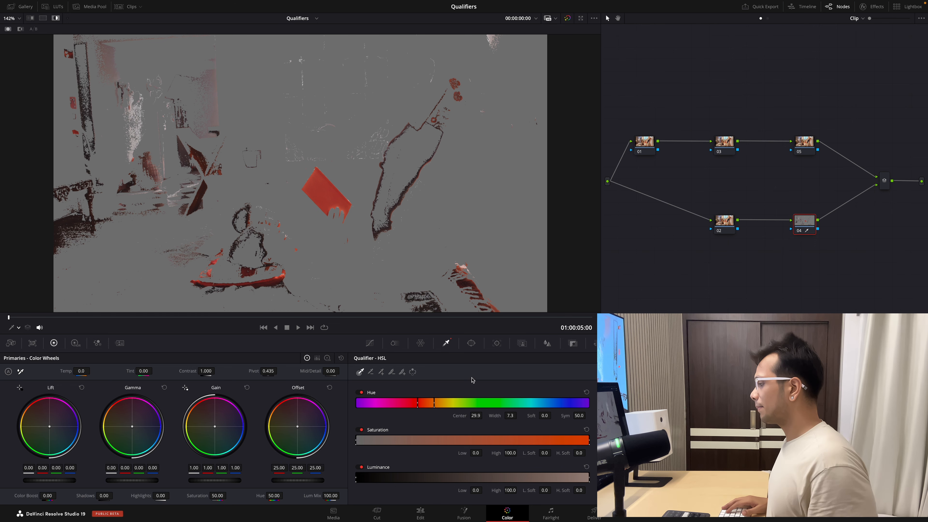
- Raise the qualifier's low saturation limit to 7.9 to exclude weakly saturated areas around the book
left_click_drag(477, 453, 484, 452)
left_click_drag(485, 453, 484, 452)
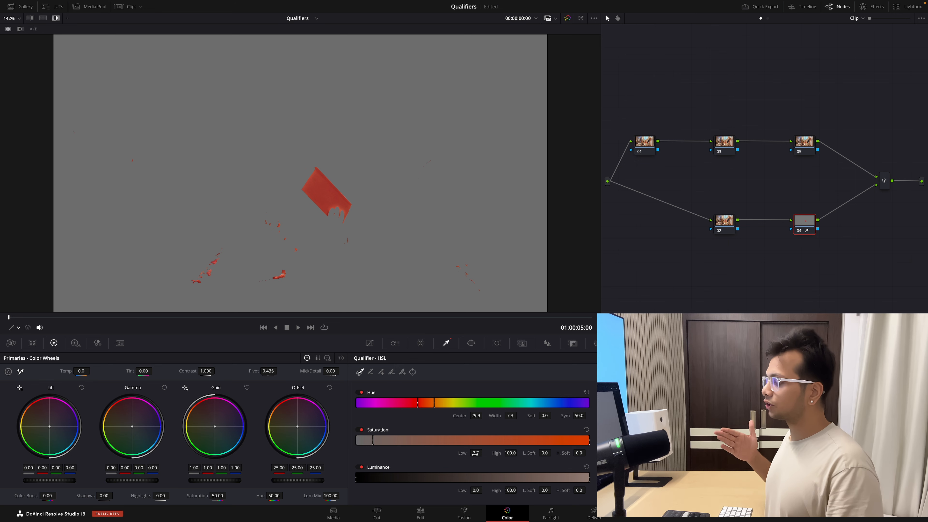
left_click_drag(475, 454, 481, 453)
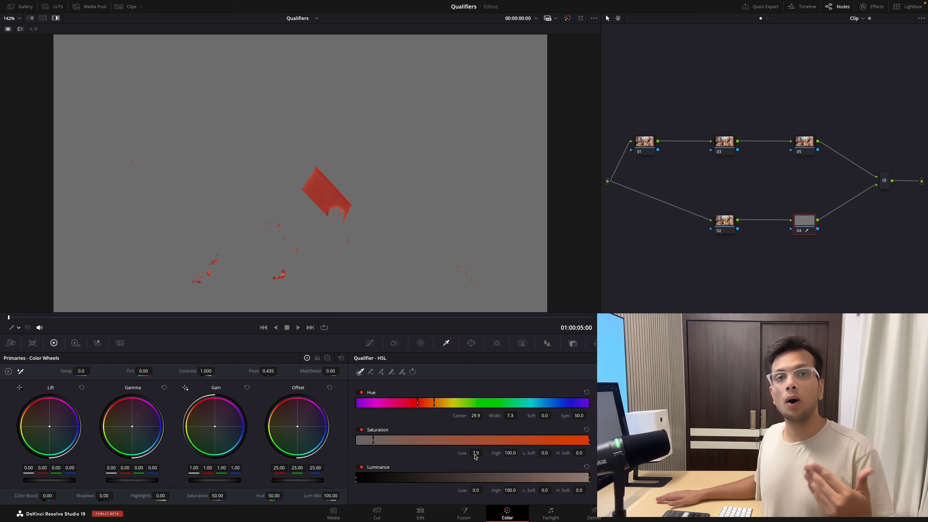
- Add a circular power window to node 04, shrink it and center it closely around the red book
left_click(474, 347)
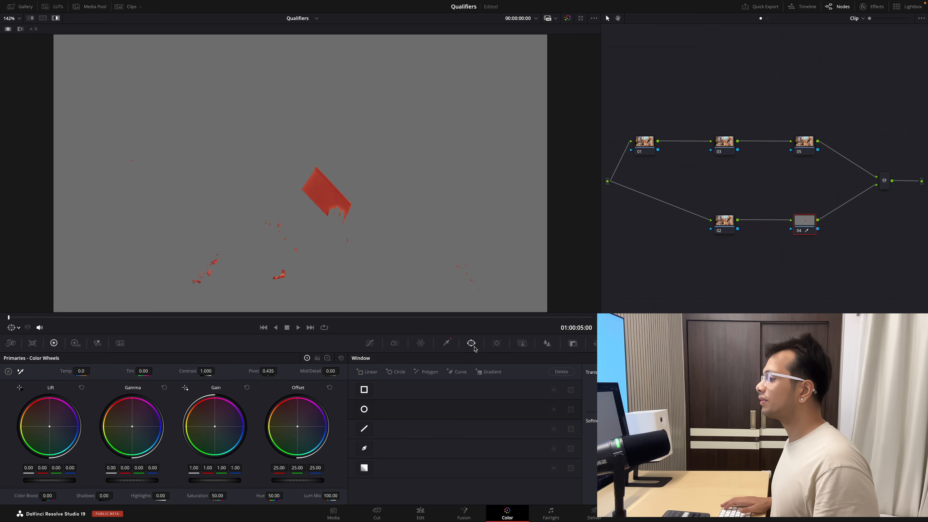
left_click(366, 411)
left_click_drag(352, 213, 361, 217)
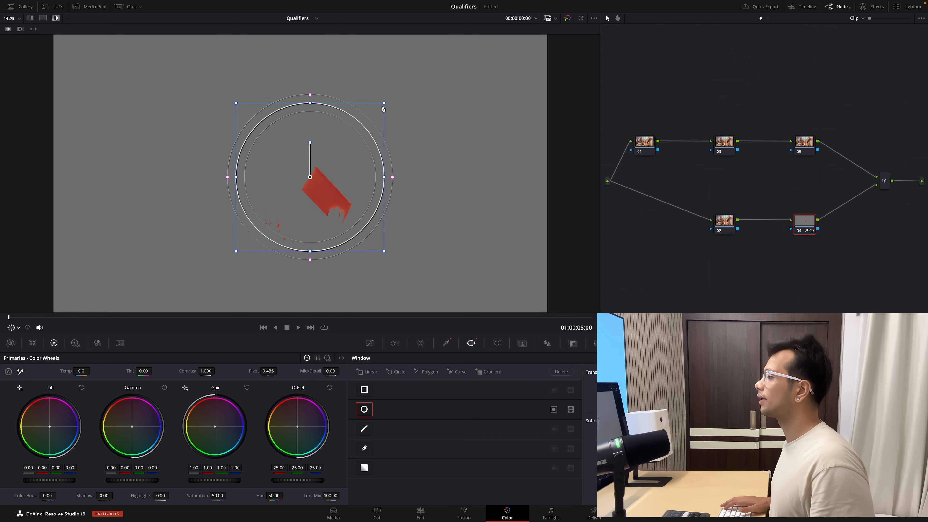
left_click_drag(384, 103, 374, 113)
left_click_drag(321, 168, 339, 178)
left_click_drag(392, 123, 374, 141)
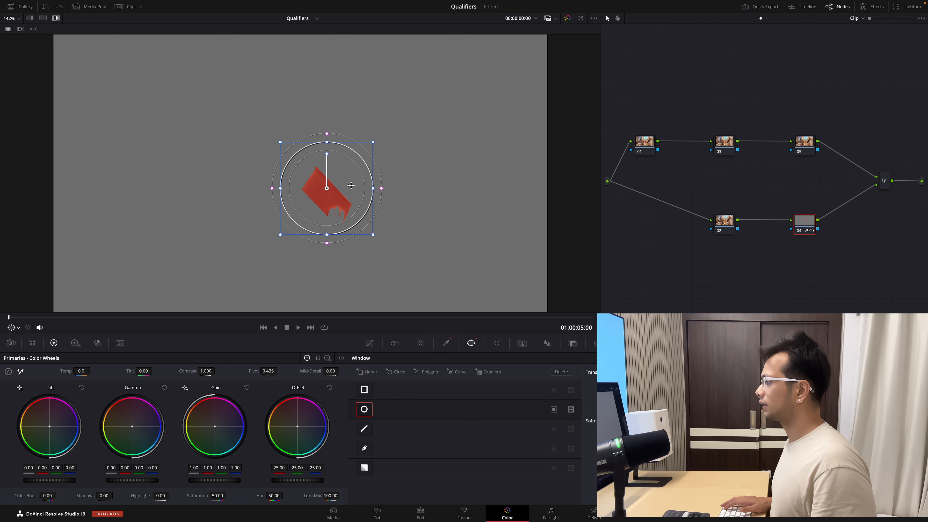
left_click_drag(352, 184, 349, 188)
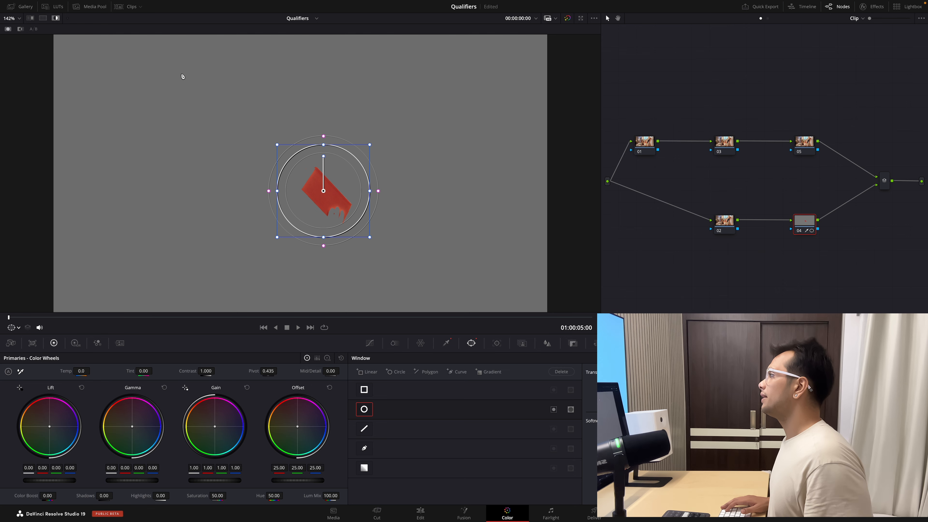
- Set node 04's saturation to 70 and check the result full screen without the highlight
left_click(55, 19)
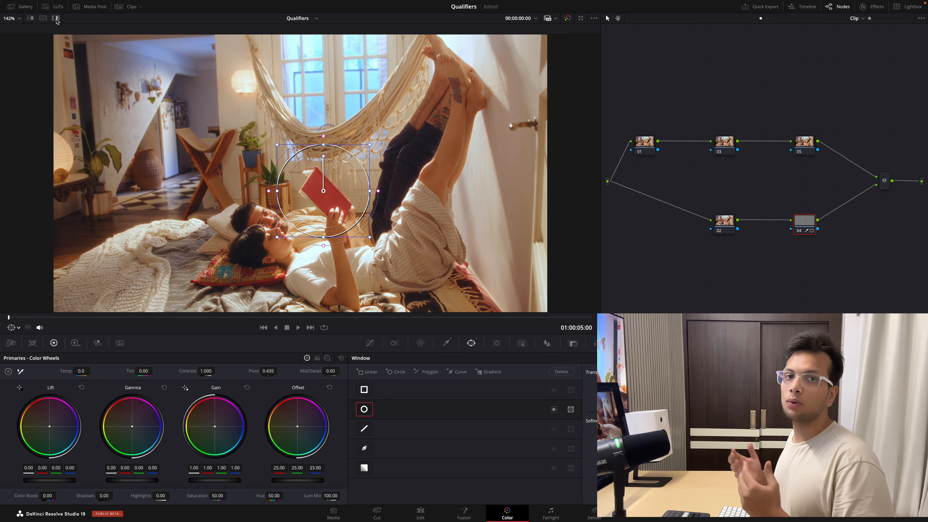
left_click(218, 496)
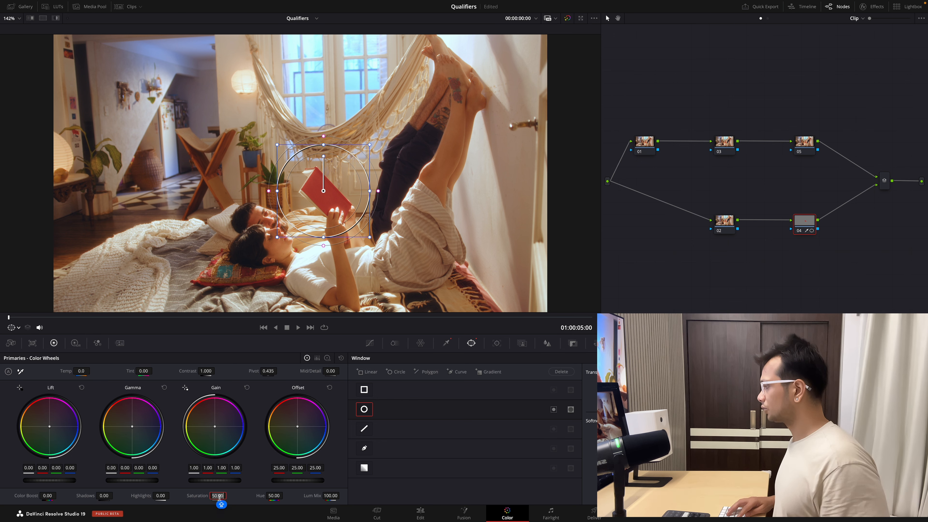
type("7")
key("Return")
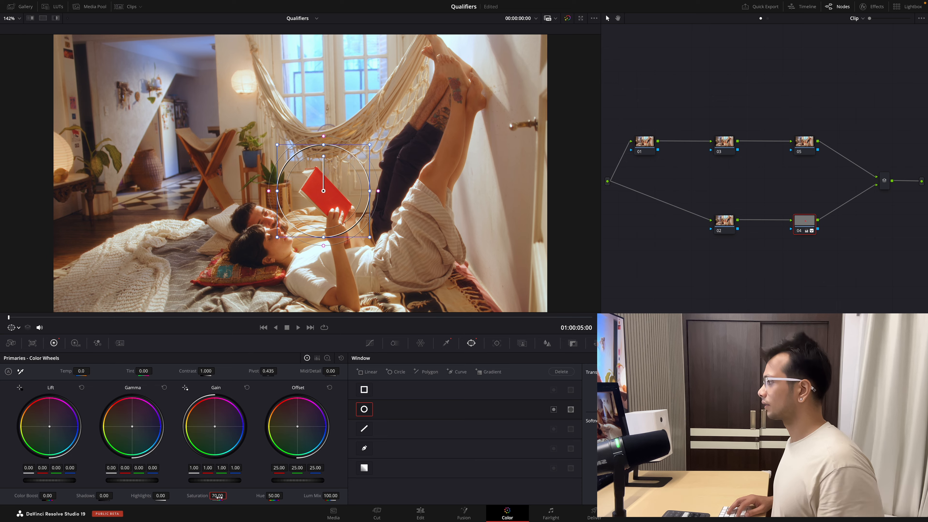
key("super+f")
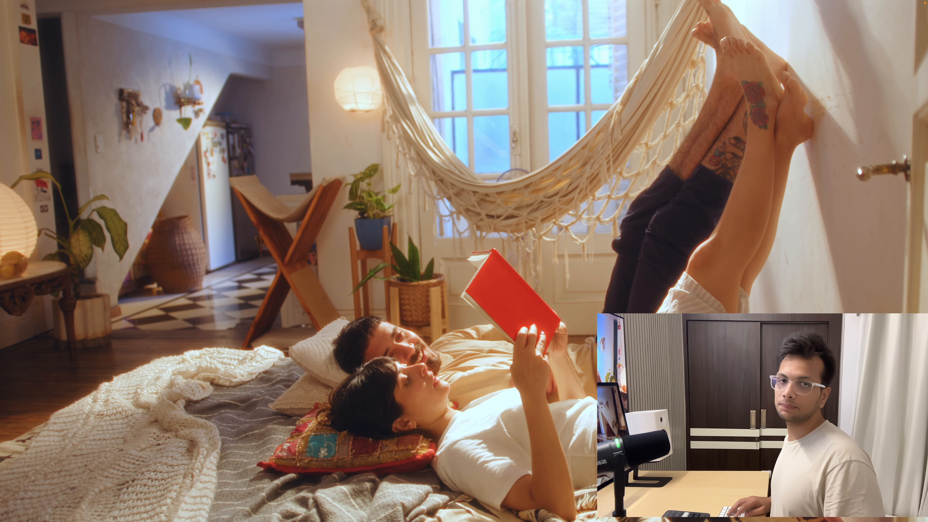
key("super+f")
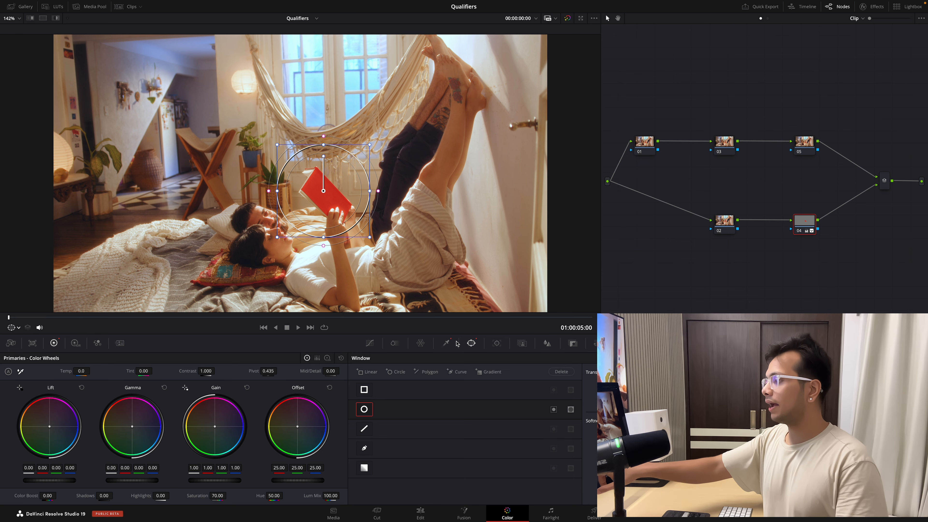
- Examine the book's highlighted qualifier selection during playback and inspect its edges up close
left_click(446, 343)
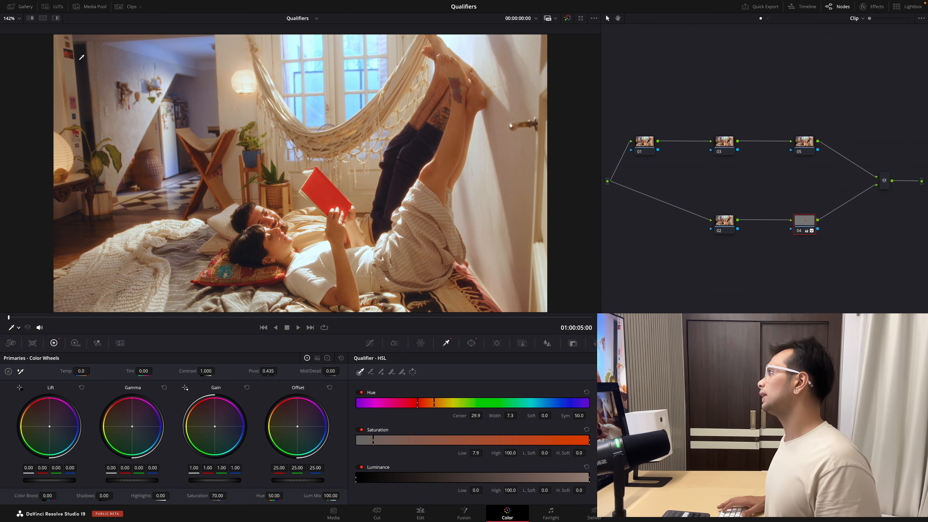
left_click(56, 19)
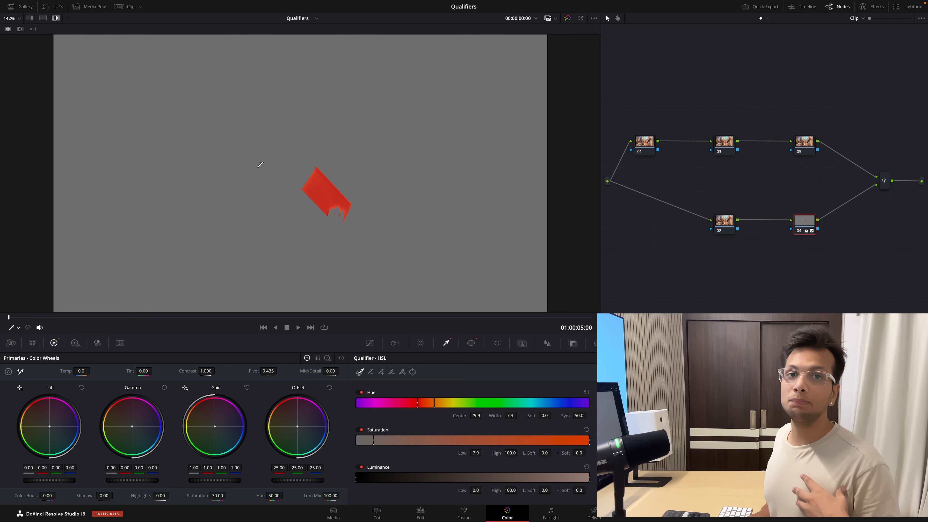
key("space")
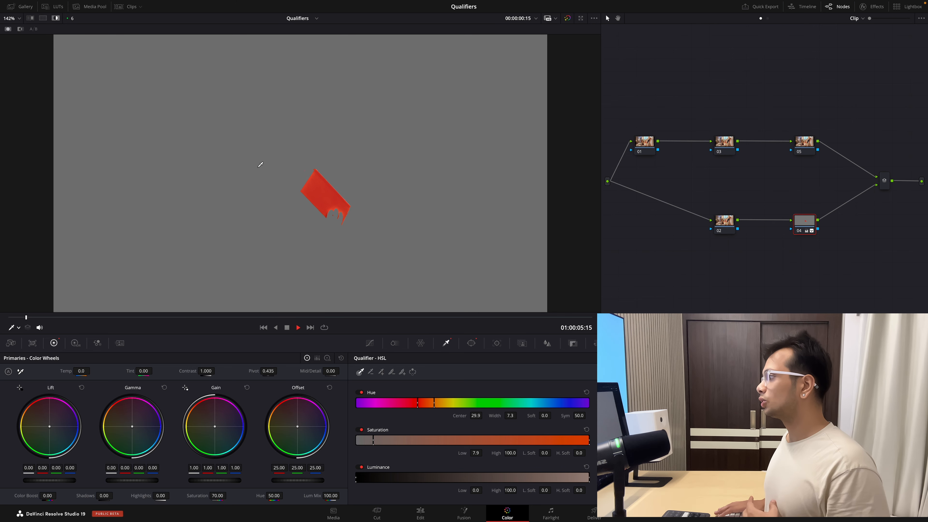
key("shift+z")
scroll(338, 172, "up", 8)
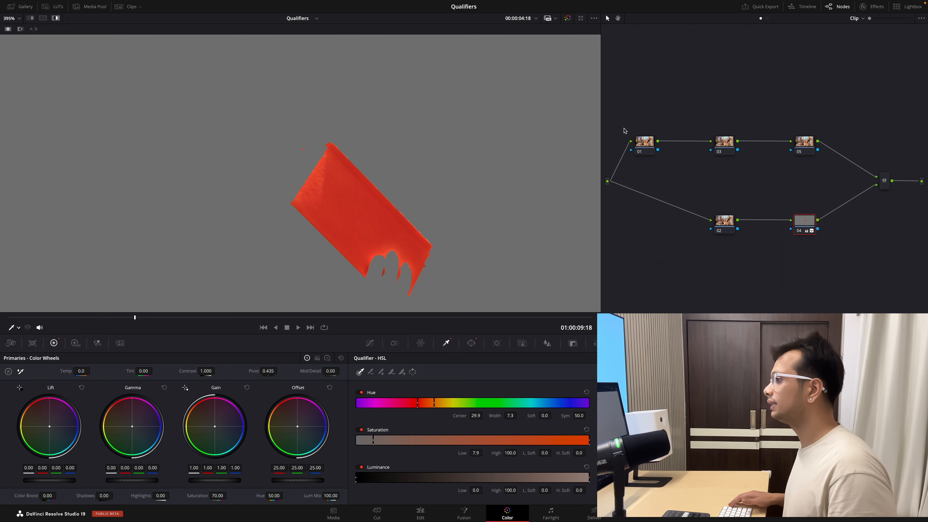
- Reset node 04's grade, clearing its qualifier, circular window and saturation adjustment
right_click(810, 223)
left_click(833, 264)
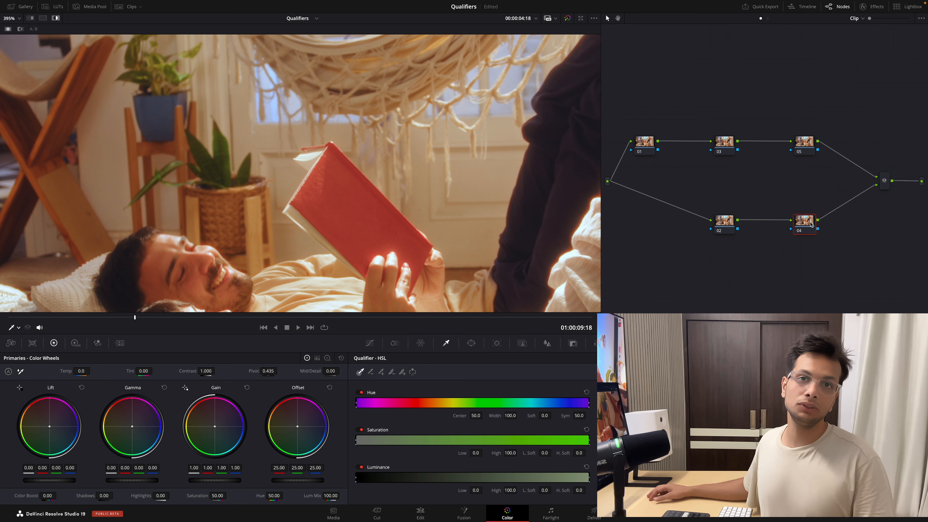
key("ctrl+s")
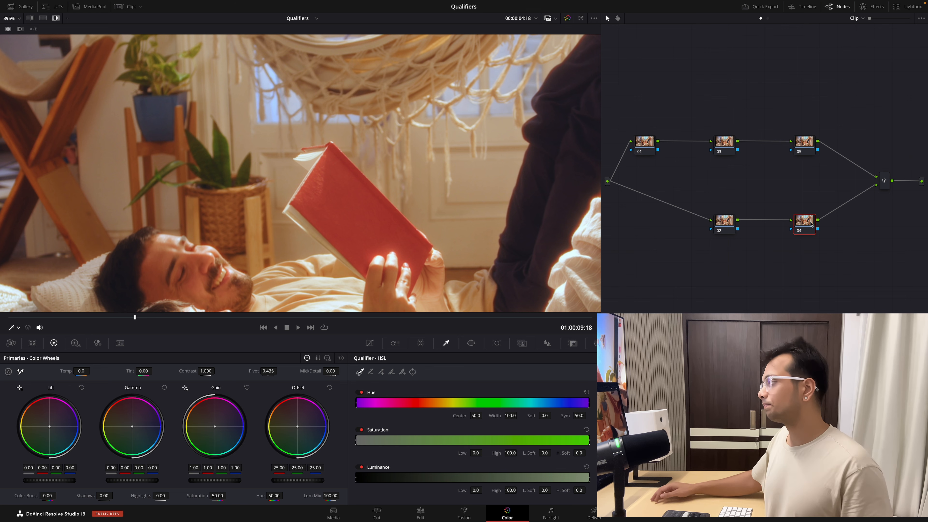
scroll(394, 189, "down", 2)
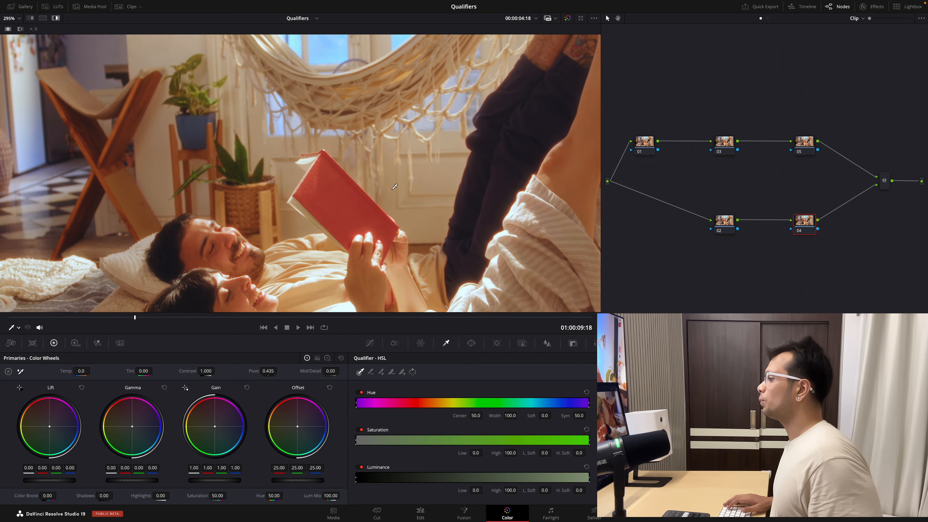
- Try raising the reds' saturation to 1.44 with node 04's Hue Vs Sat curve, and reset the adjustment
left_click(374, 344)
left_click(598, 358)
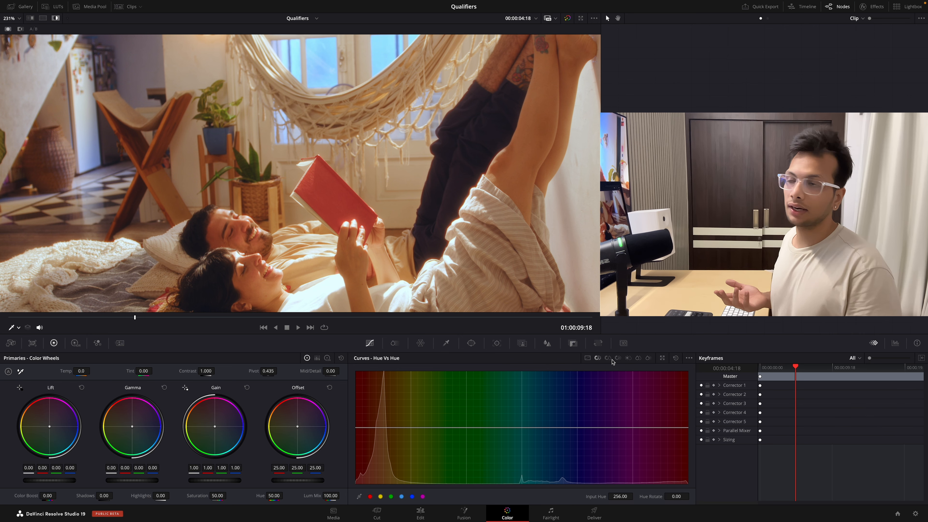
left_click(608, 358)
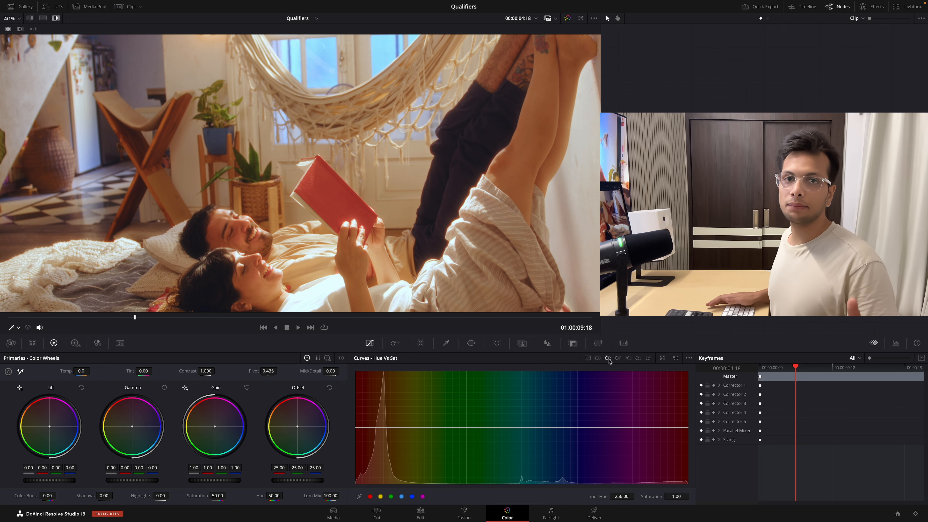
left_click(370, 496)
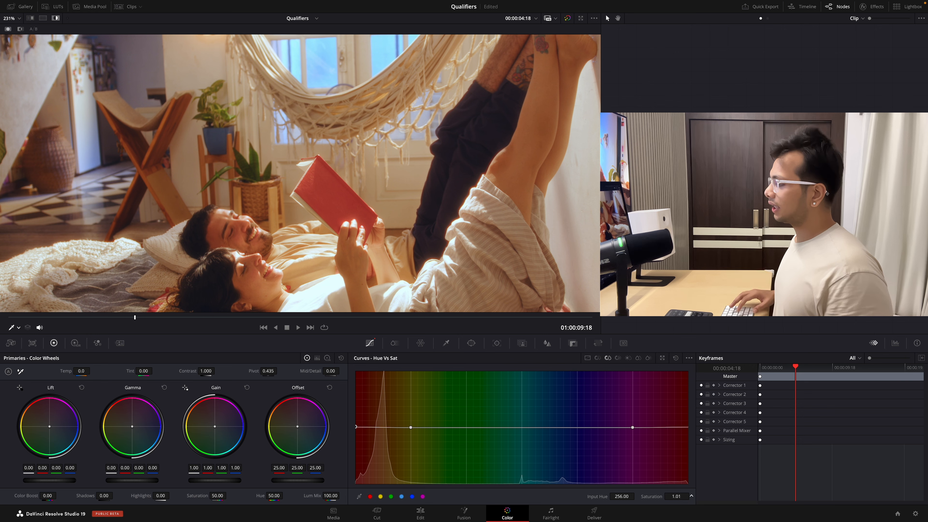
left_click_drag(652, 496, 687, 496)
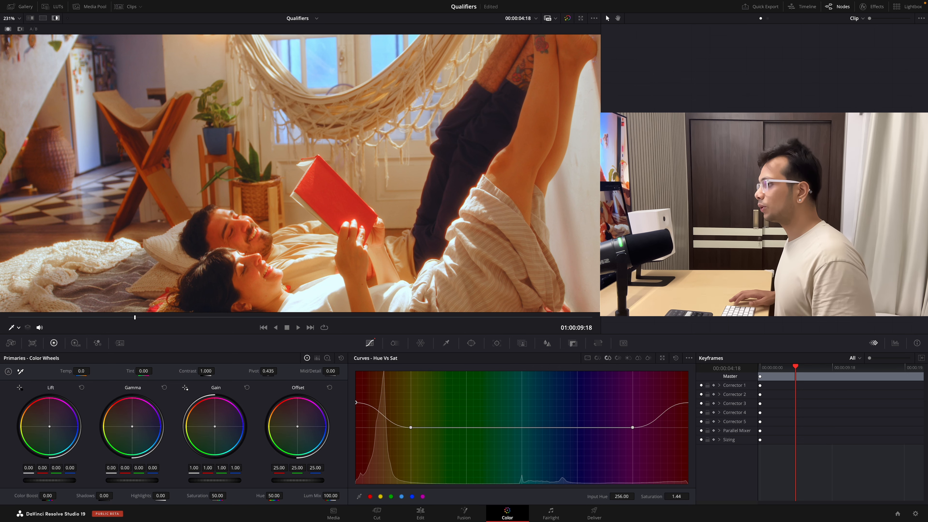
left_click(826, 234)
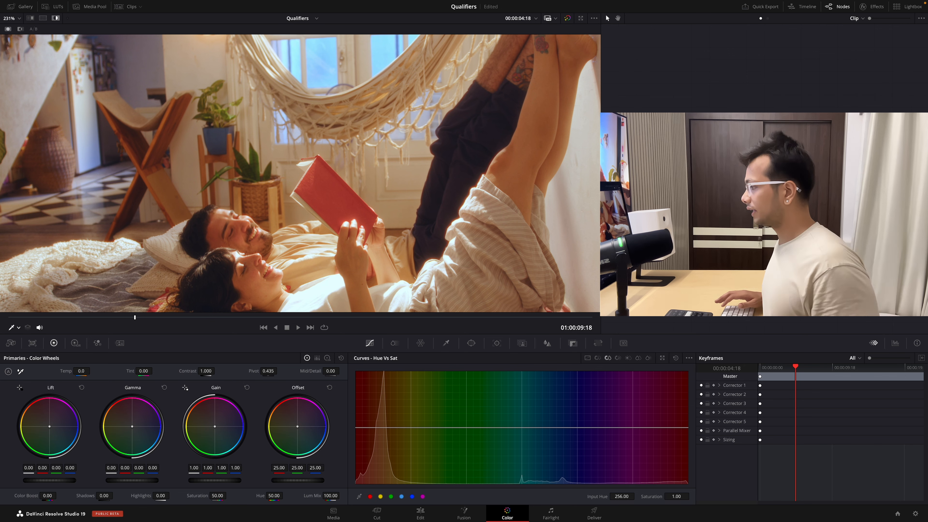
- Add a circular window around the red book with size about 21.26, pan 51.04, tilt 49.15 and rotation -53.21
left_click(472, 344)
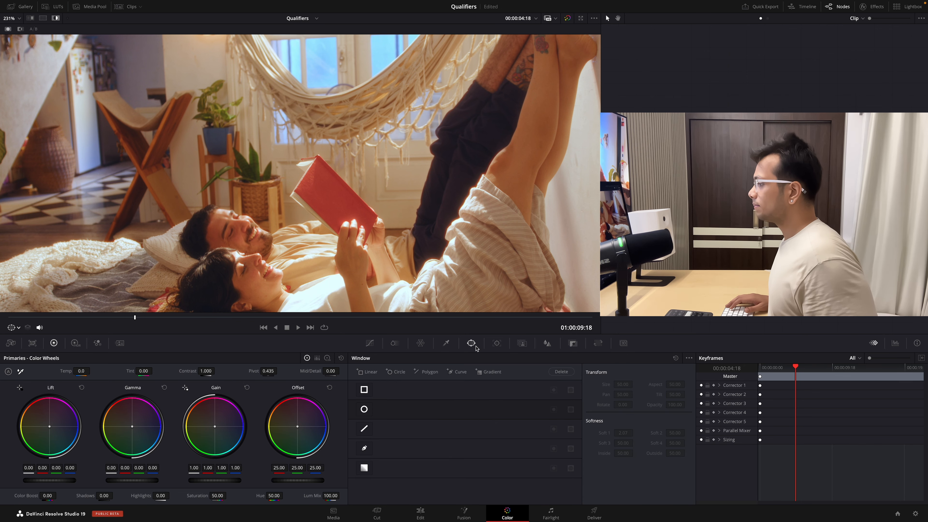
left_click(364, 409)
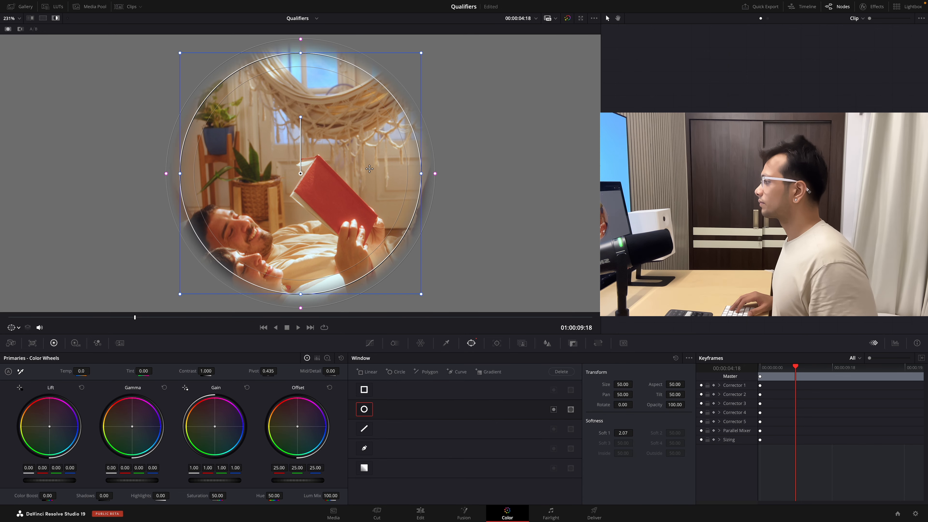
left_click_drag(370, 169, 409, 189)
left_click_drag(623, 384, 448, 385)
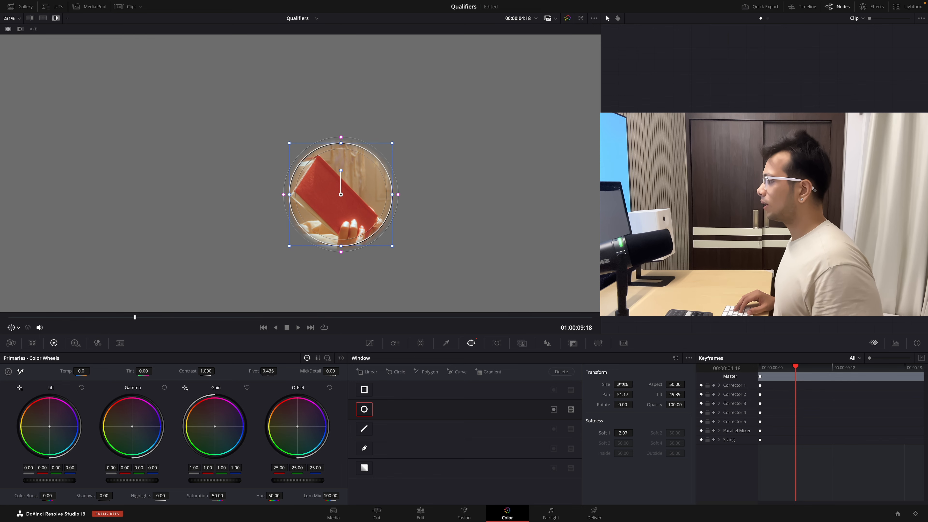
left_click_drag(342, 171, 315, 187)
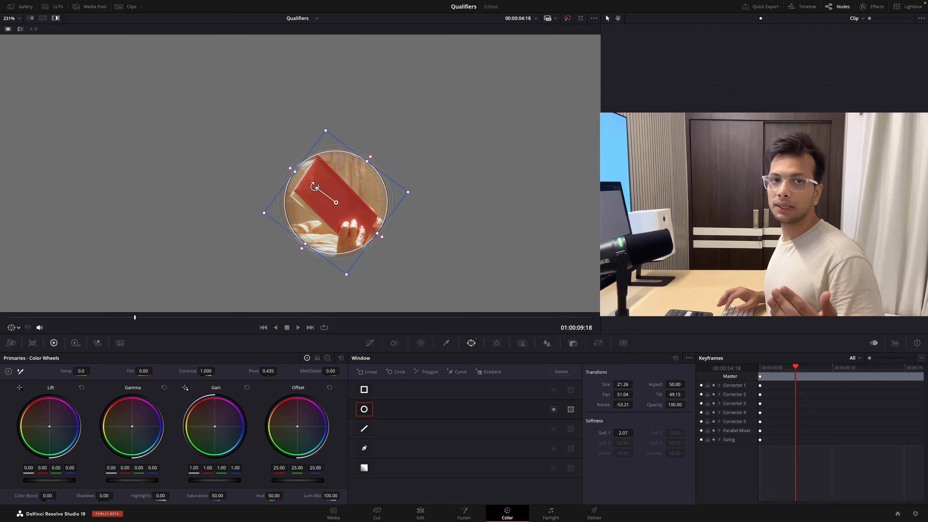
- Refine the circular window around the book to size about 19.68, aspect 41.92, tilt 49.25, rotation -46.29 and softness 3.17
left_click_drag(367, 161, 365, 165)
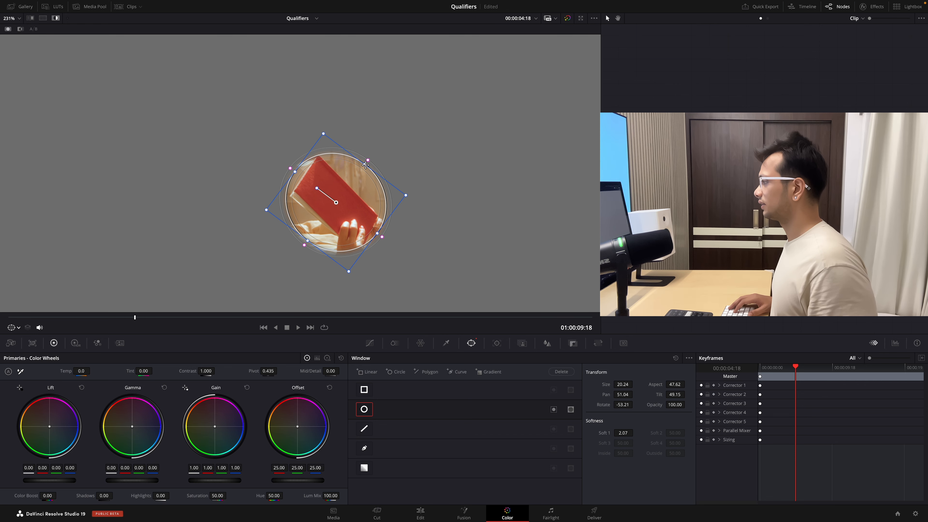
left_click_drag(314, 187, 314, 183)
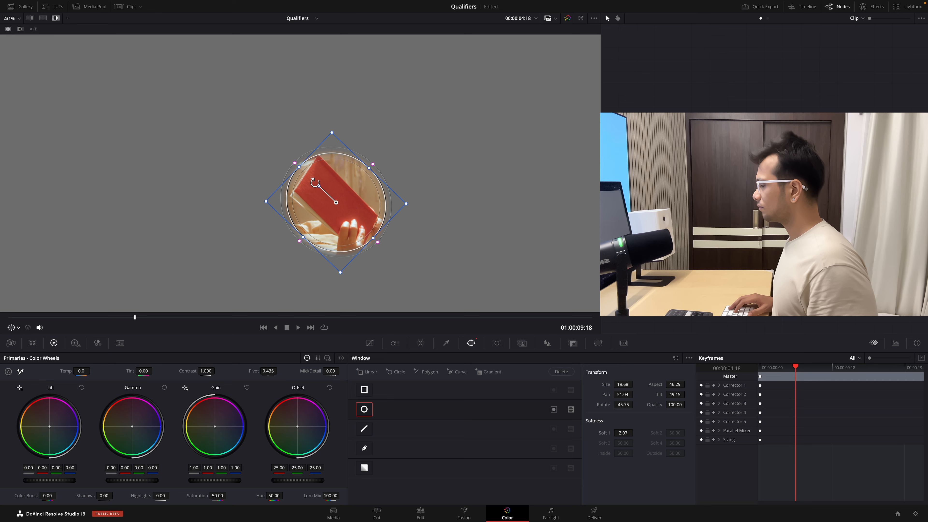
left_click_drag(357, 206, 356, 202)
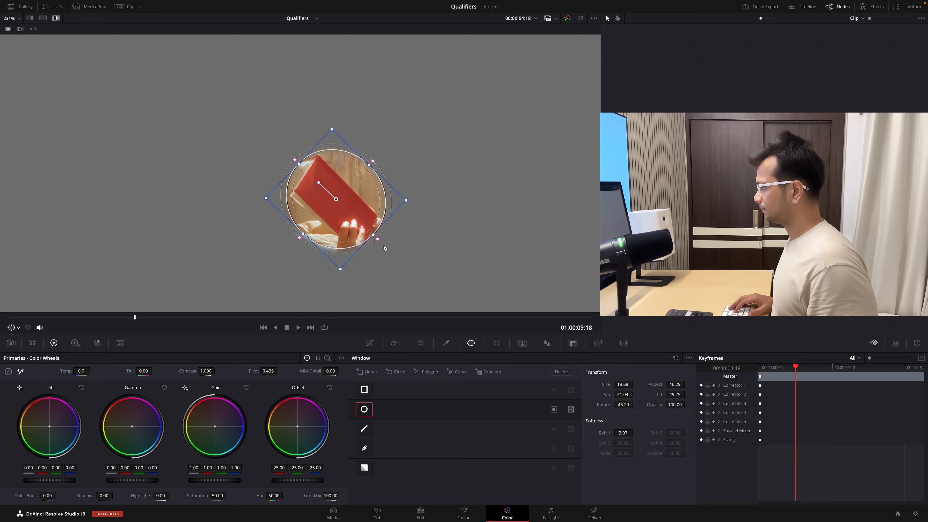
left_click_drag(378, 239, 385, 248)
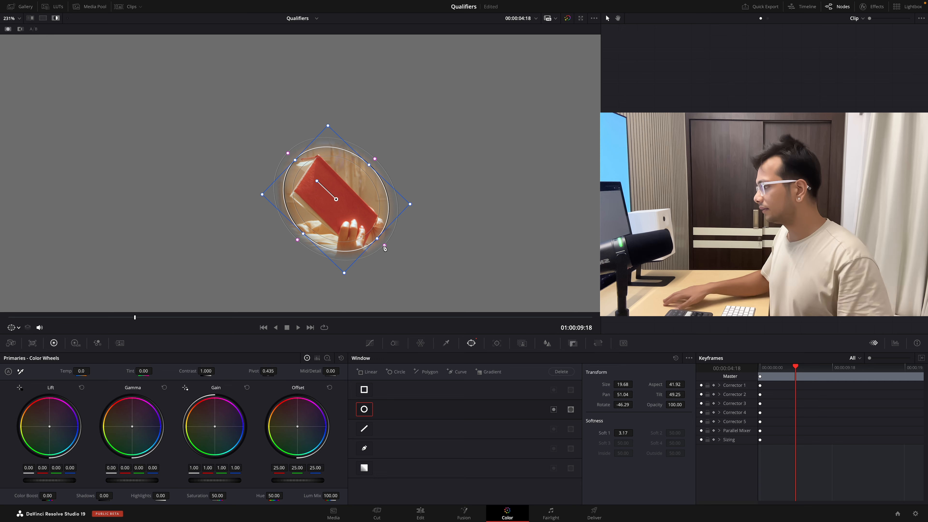
- Raise the reds' saturation to 1.34 with the Hue Vs Sat curve and inspect the book without the highlight
left_click(370, 343)
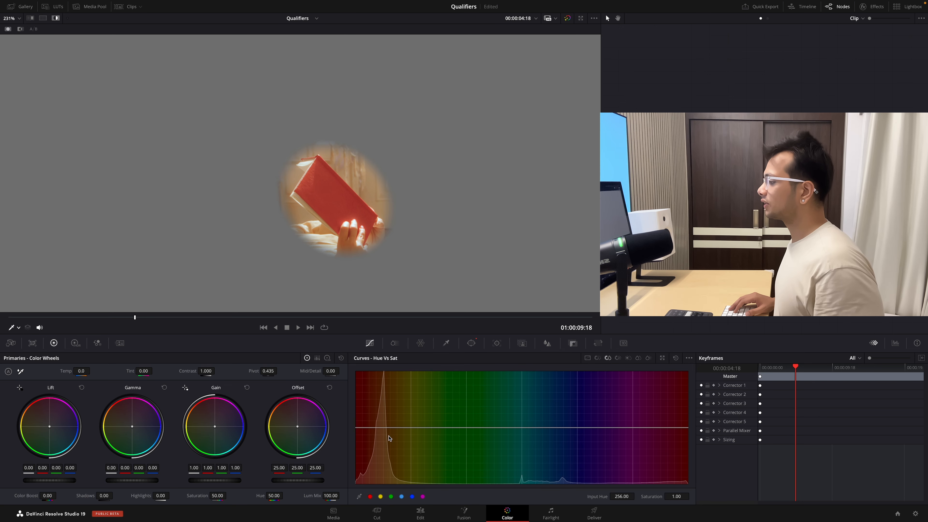
left_click(370, 496)
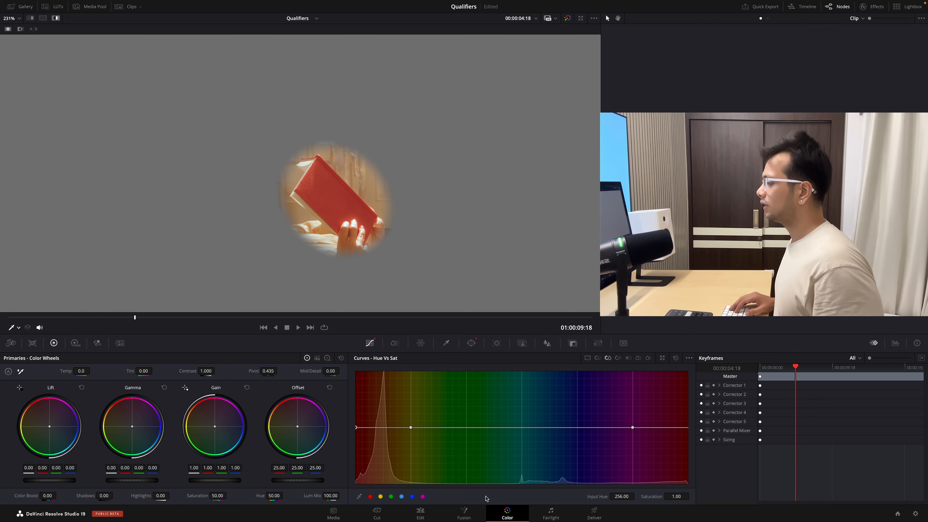
left_click_drag(645, 497, 674, 497)
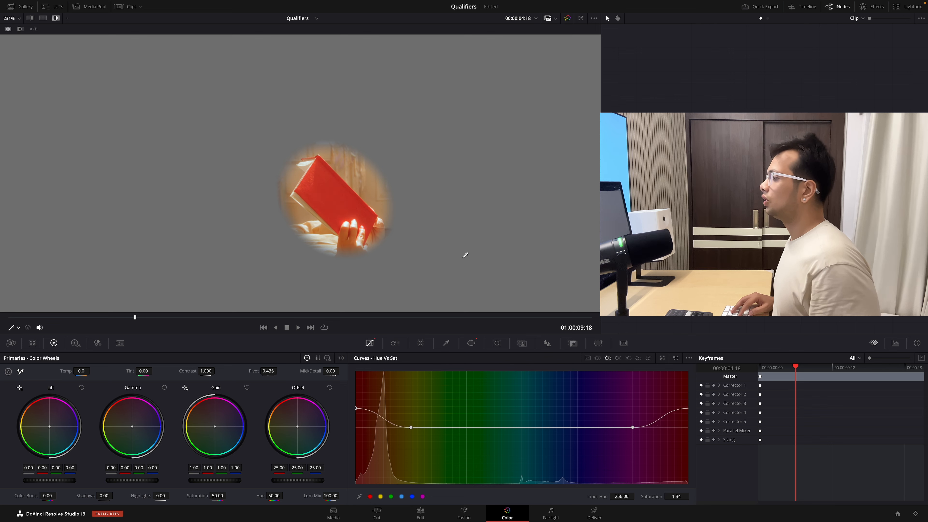
scroll(445, 236, "up", 5)
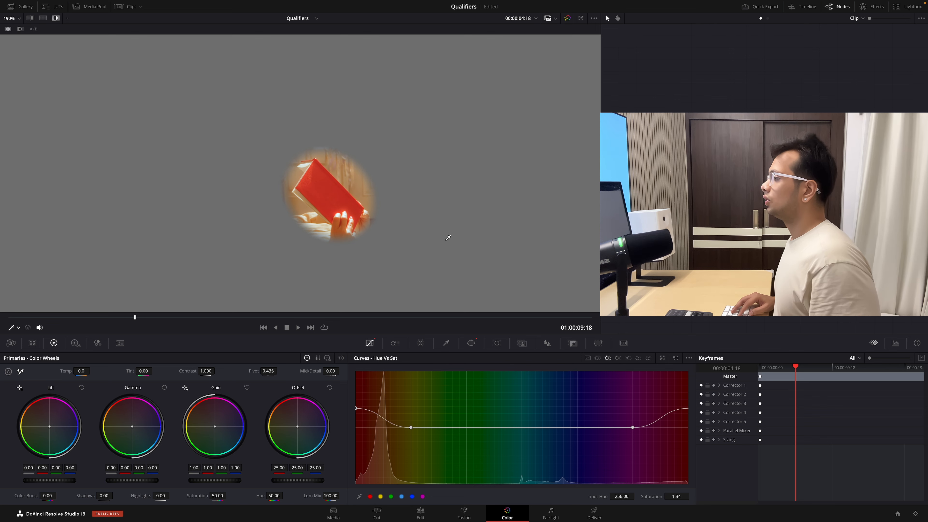
left_click(55, 18)
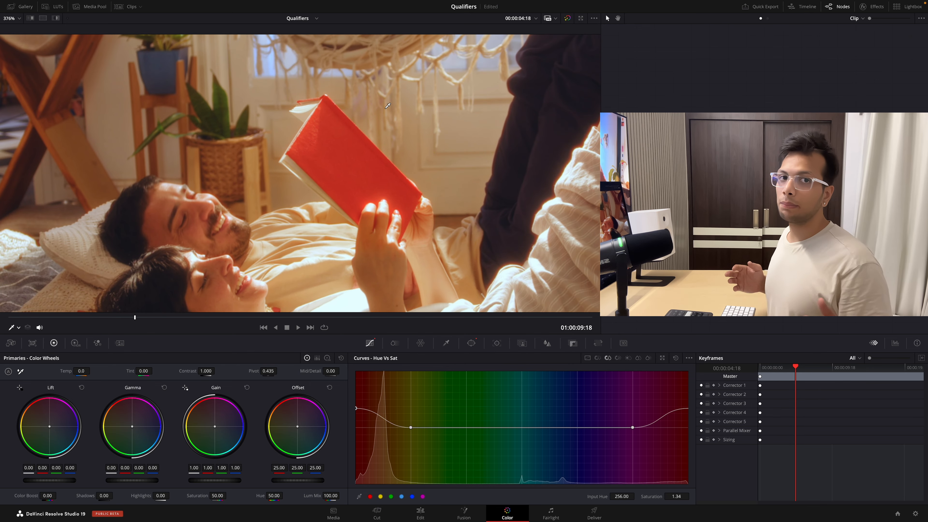
scroll(395, 198, "up", 3)
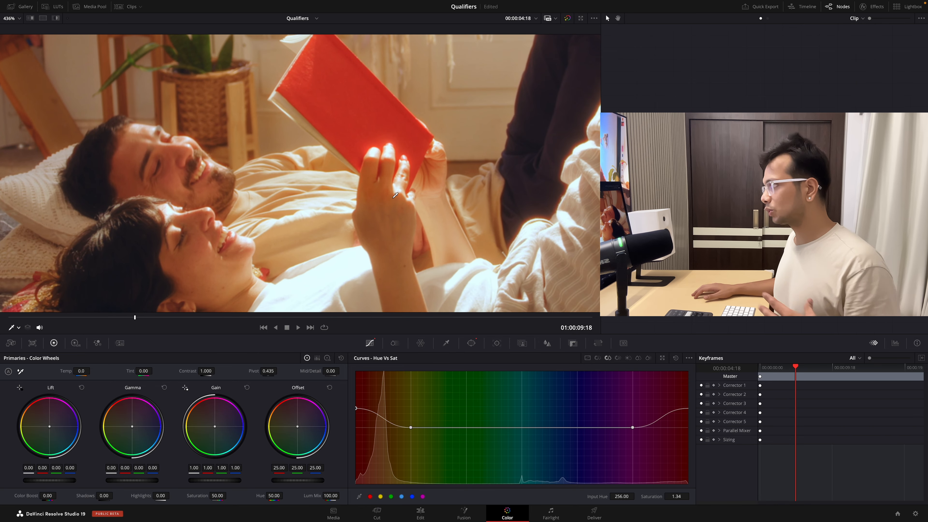
- Show the A/B difference highlight and examine up close which areas the saturation change affects around the book and hands
left_click(55, 18)
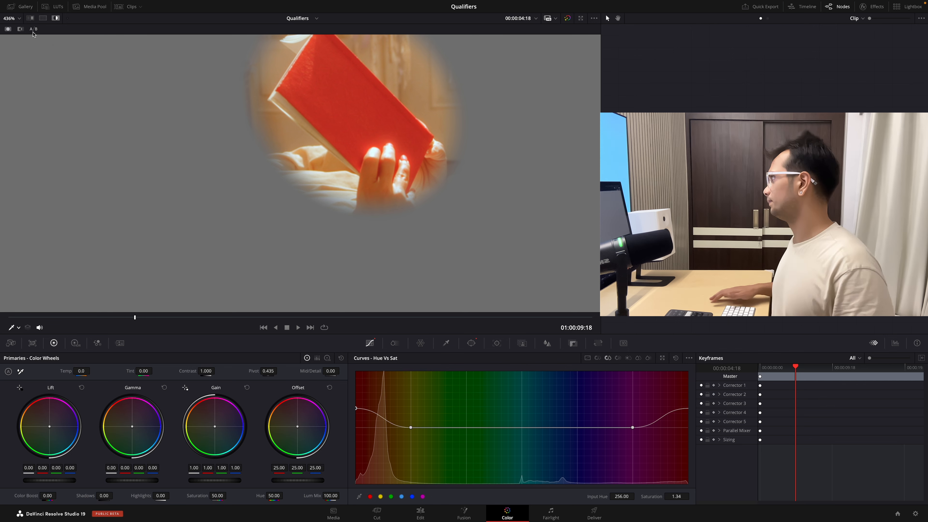
left_click(33, 33)
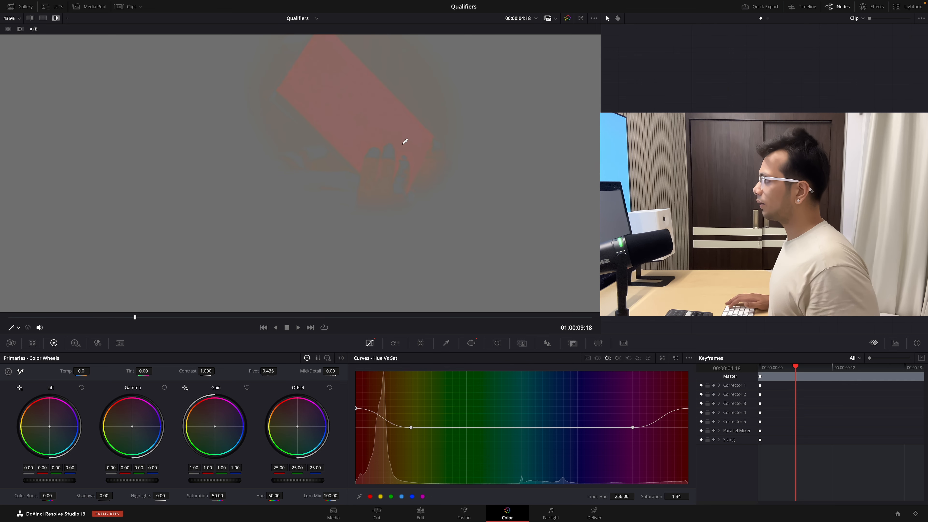
scroll(405, 144, "down", 1)
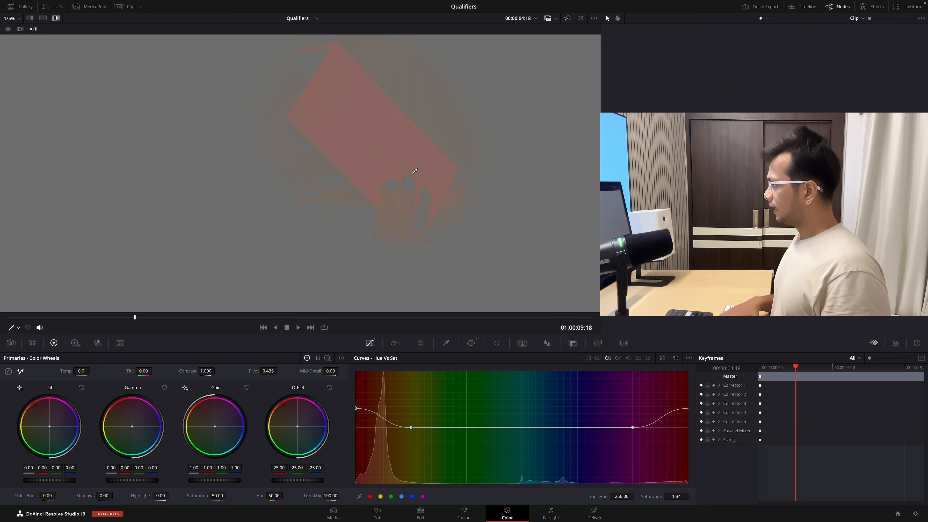
scroll(415, 171, "up", 3)
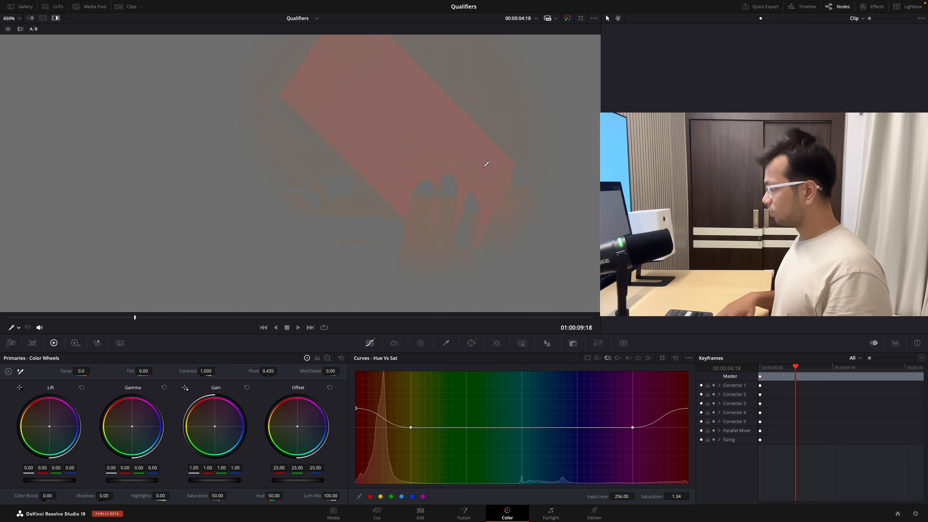
left_click_drag(498, 160, 469, 196)
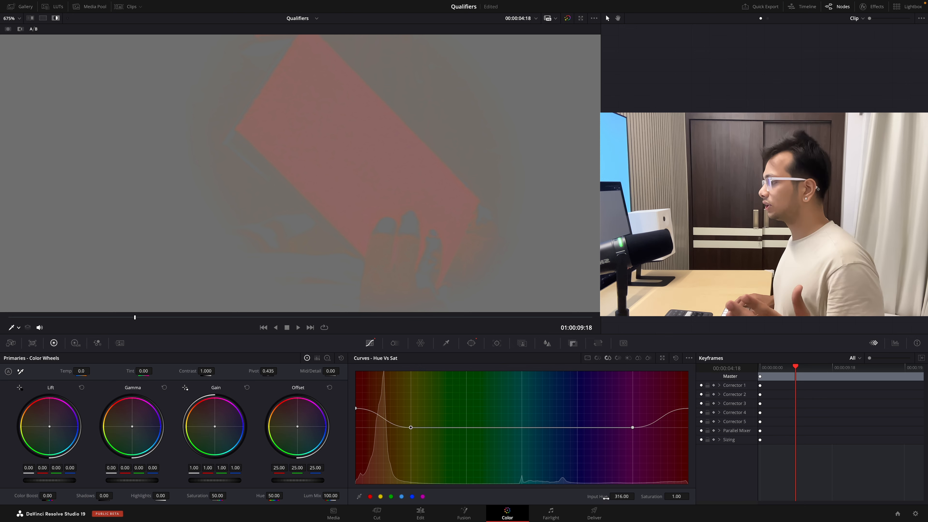
- Narrow the affected red range by moving the curve's yellow-side control point to input hue 283.11
left_click_drag(598, 496, 546, 496)
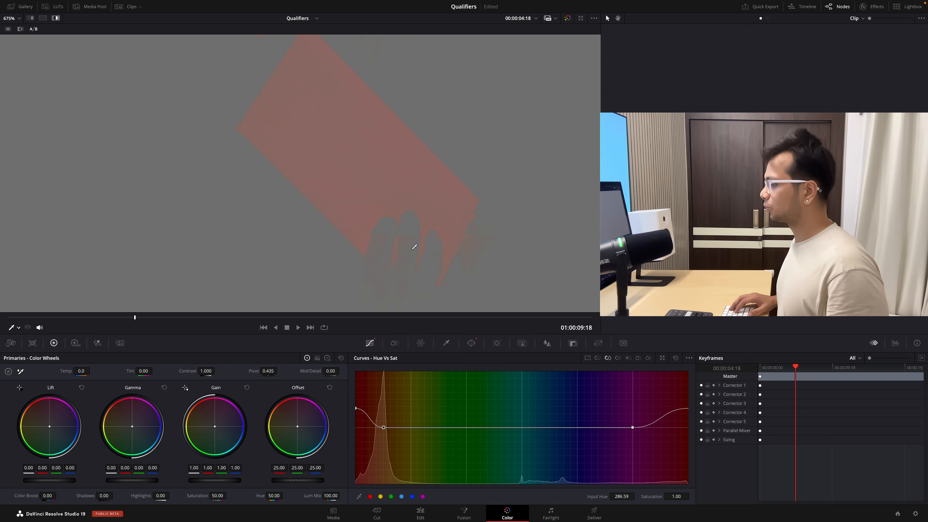
left_click_drag(597, 497, 596, 497)
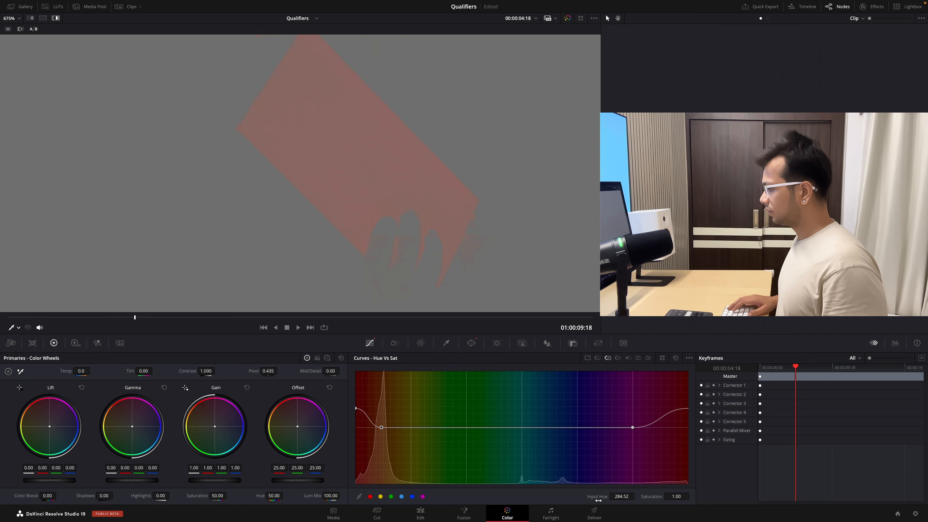
left_click_drag(598, 500, 596, 499)
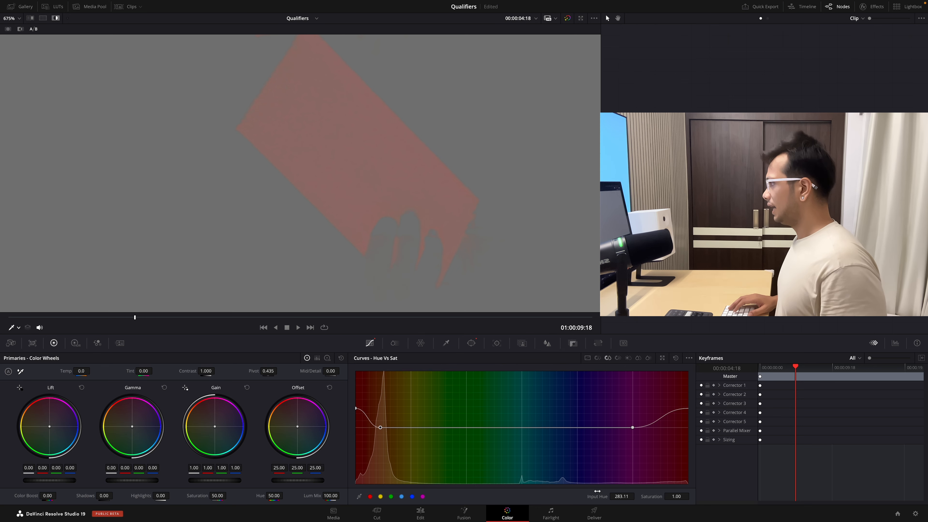
- Turn off the highlight and review the book's saturation in the normal image and in full screen
key("shift+h")
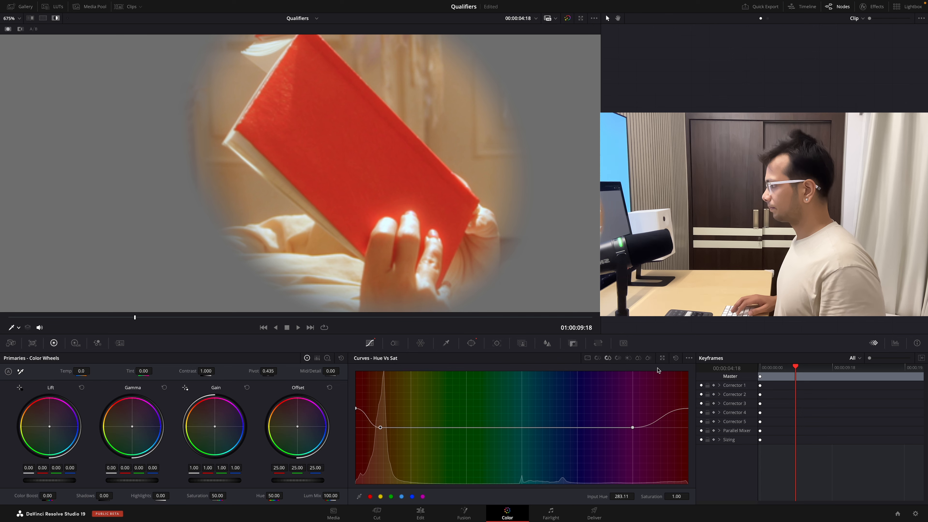
left_click(56, 19)
scroll(346, 172, "up", 7)
scroll(358, 182, "down", 8)
scroll(405, 206, "down", 2)
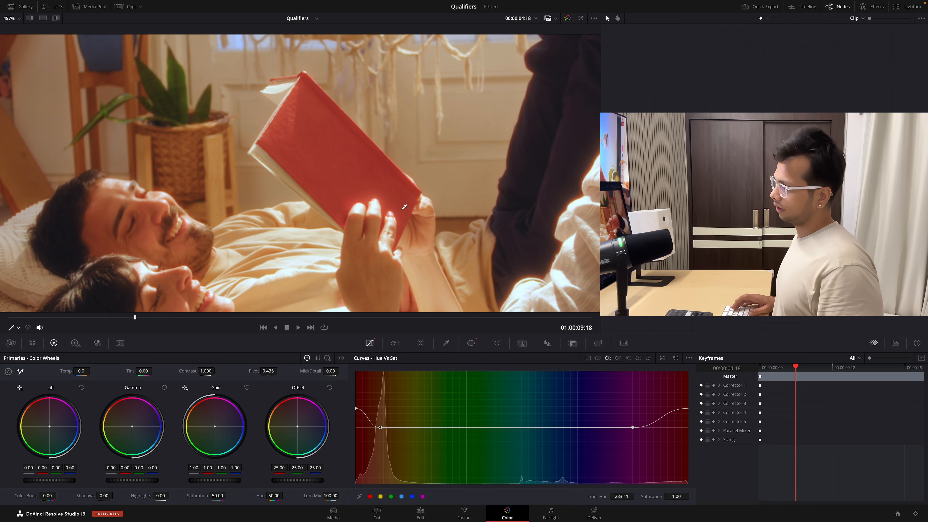
key("super+f")
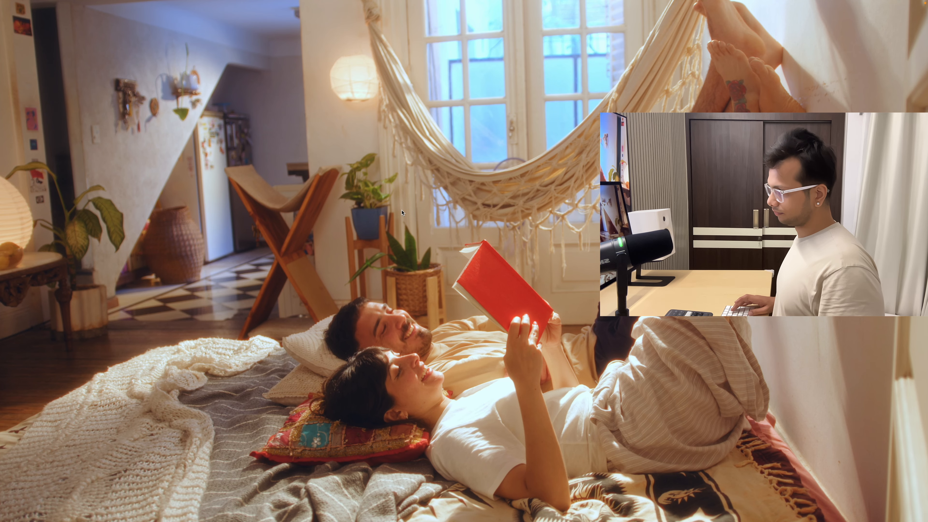
key("super+f")
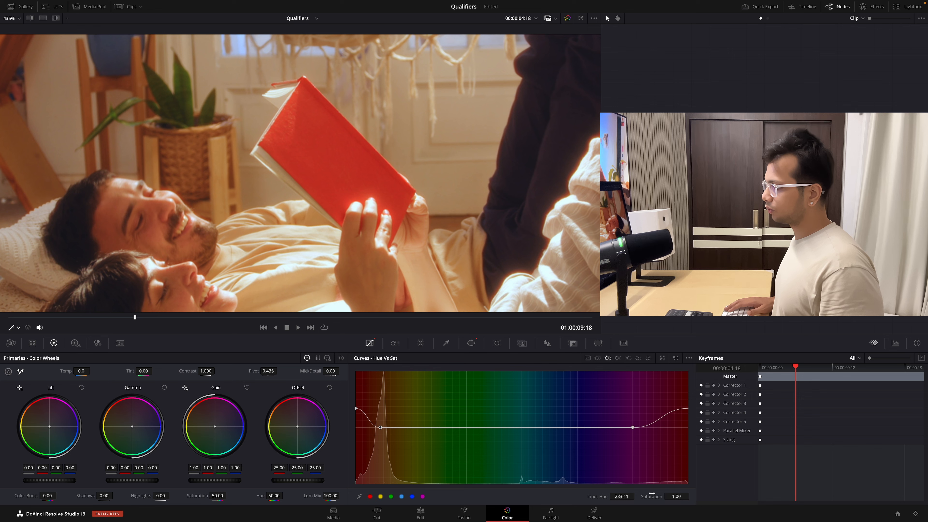
- Lower the red control point on the Hue Vs Sat curve to saturation 1.19
left_click_drag(686, 496, 691, 496)
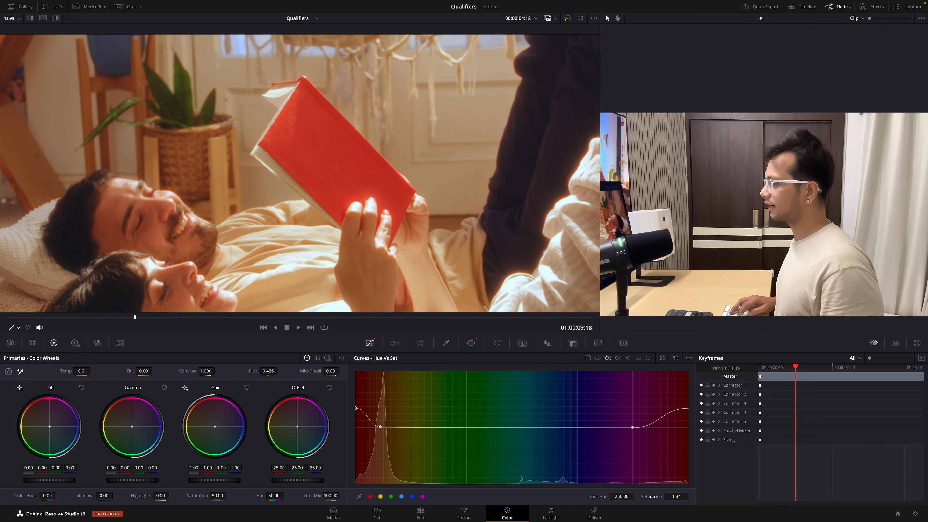
left_click_drag(685, 496, 691, 496)
left_click_drag(356, 422, 355, 416)
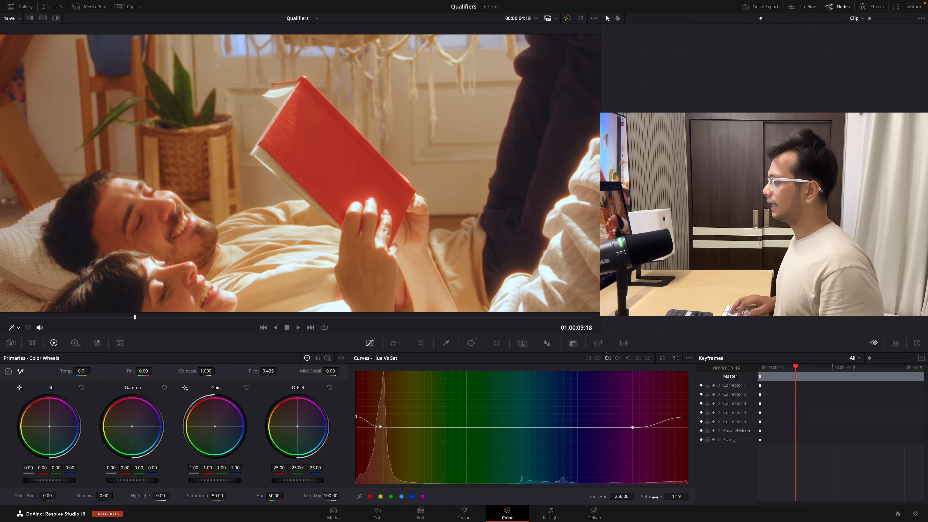
- Track the circular window forward and in reverse through the clip with pan, tilt, zoom, rotate and Perspective 3D enabled
left_click(473, 345)
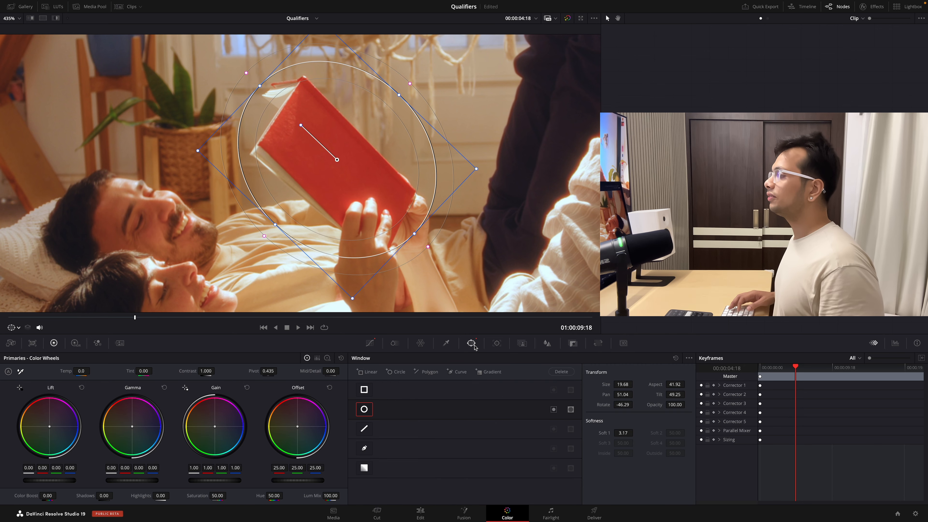
left_click(497, 343)
left_click(392, 372)
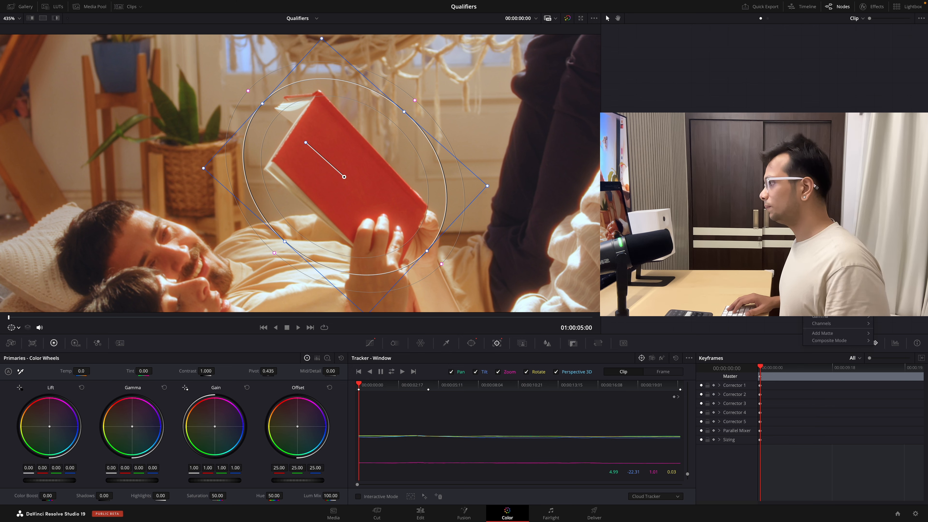
- Reset node 04's grade and add a new circular window at pan 50.84 and tilt 48.08 with softness 0.40
left_click(826, 223)
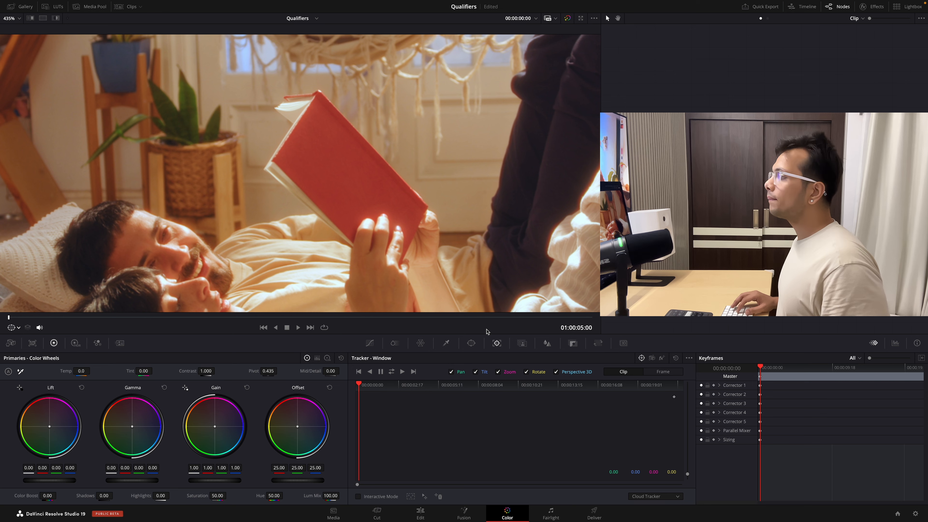
left_click(472, 343)
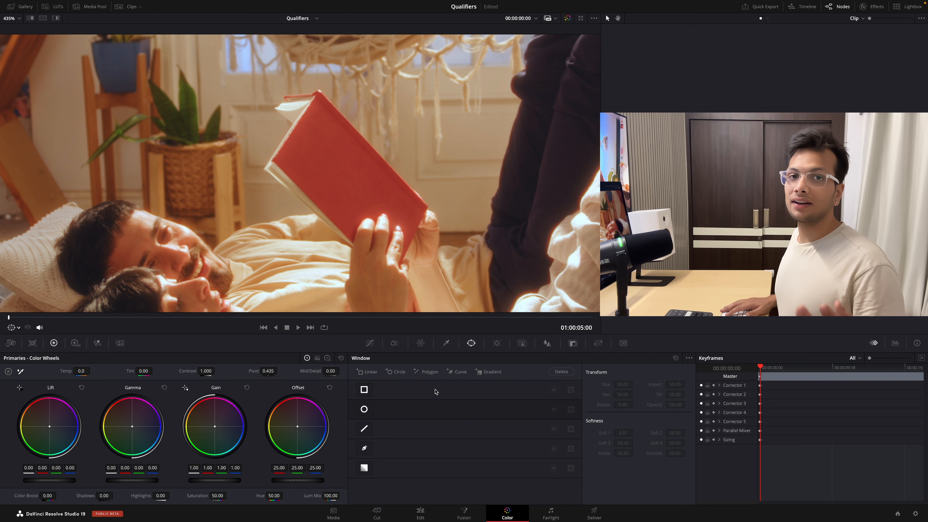
left_click(364, 409)
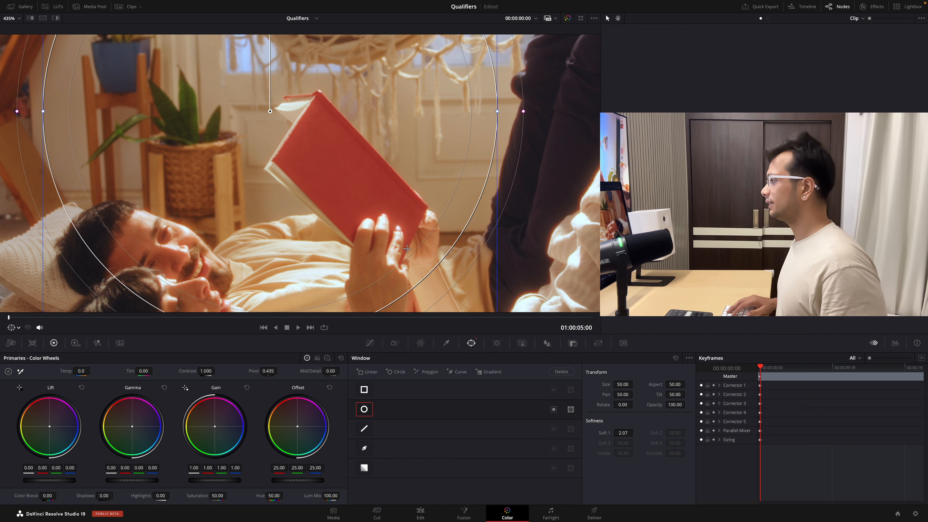
left_click_drag(407, 248, 431, 296)
left_click_drag(547, 158, 526, 159)
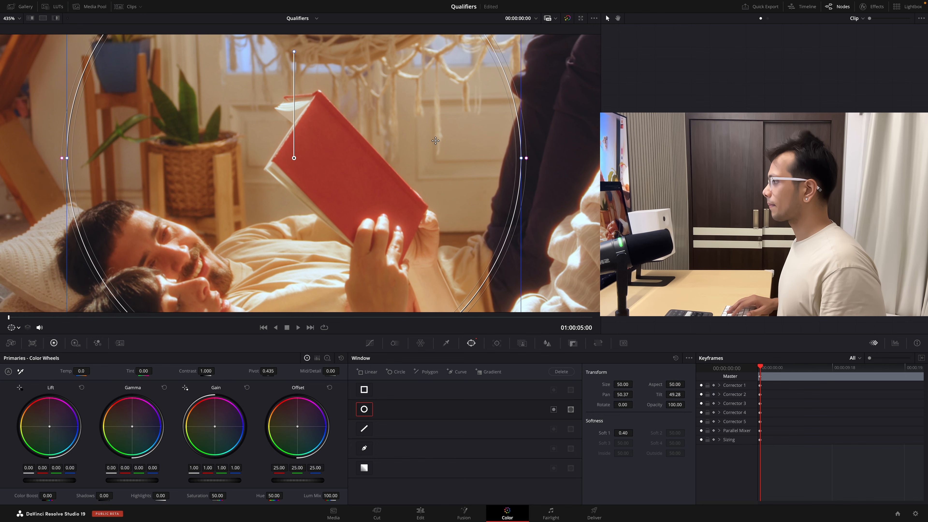
left_click_drag(480, 52, 510, 129)
scroll(511, 131, "up", 2)
scroll(512, 131, "down", 9)
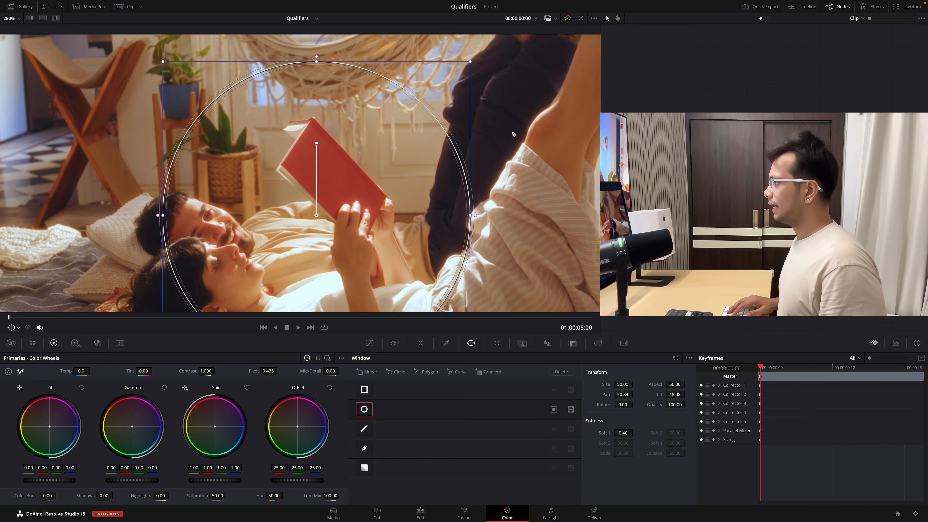
- Fit the circular window around the book with size 16.28, aspect 36.66, pan 51.23, tilt 48.89, rotation -52.06 and softness 3.54
left_click_drag(623, 385, 569, 385)
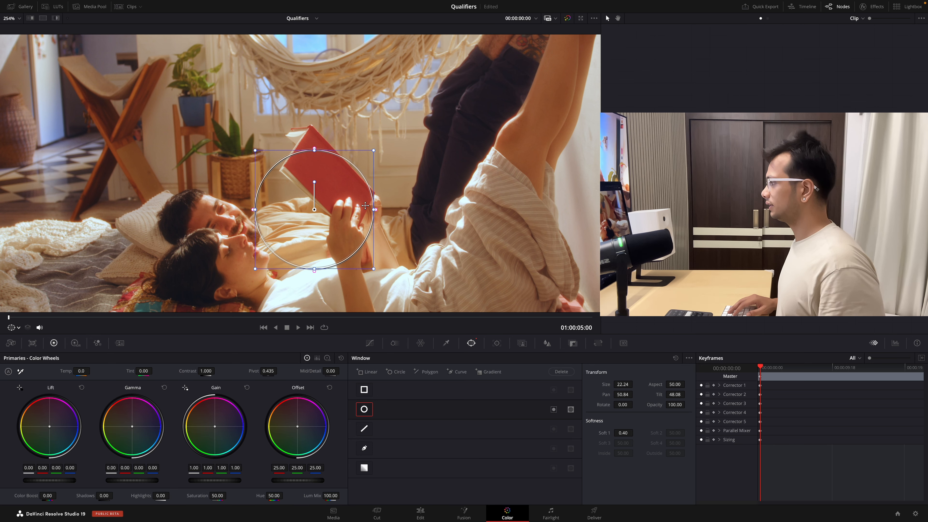
left_click_drag(376, 210, 385, 210)
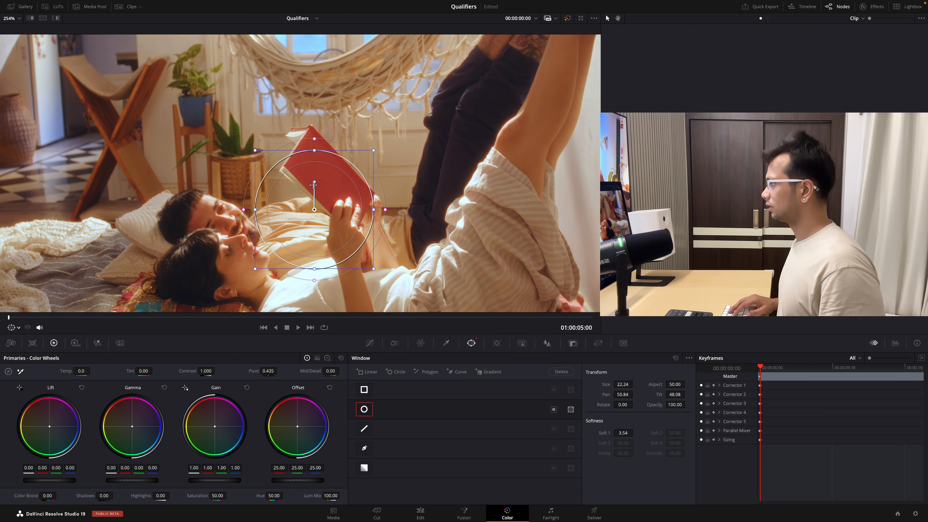
left_click_drag(313, 185, 289, 179)
left_click_drag(355, 173, 341, 182)
left_click_drag(296, 222, 326, 192)
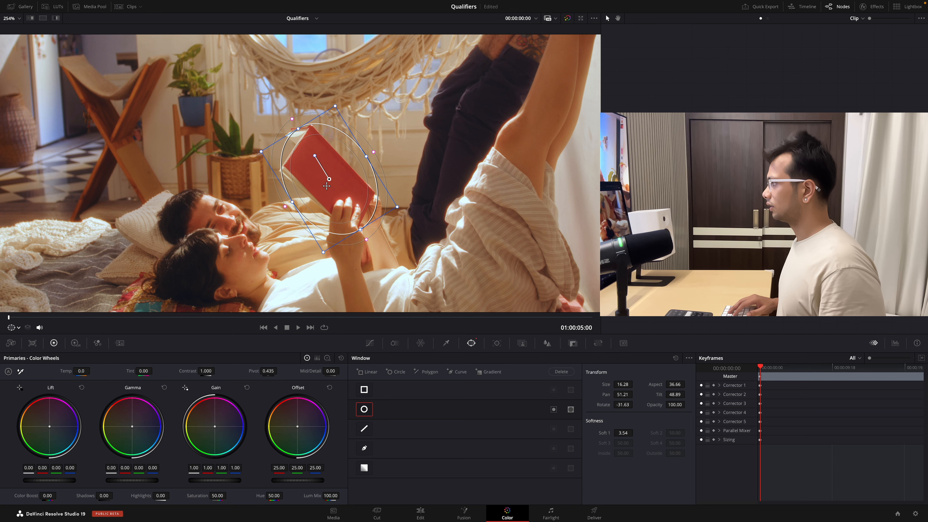
left_click_drag(315, 157, 306, 158)
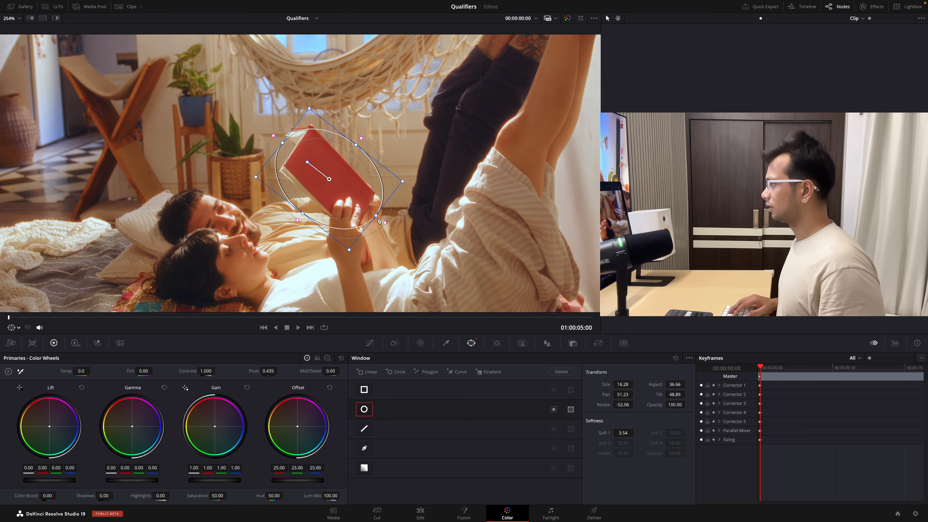
- Refine the circular window around the book to aspect 32.36, pan 51.21 and tilt 48.93
left_click_drag(376, 215, 351, 197)
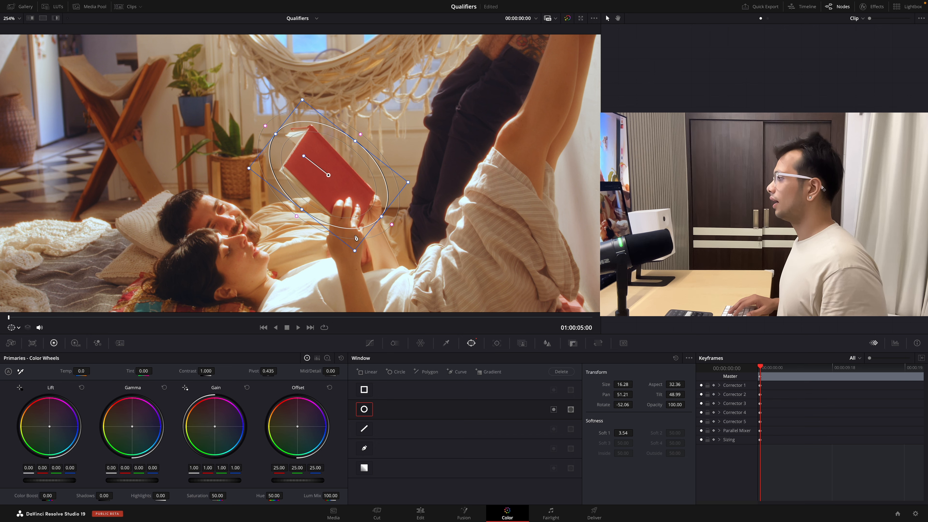
left_click_drag(356, 253, 356, 255)
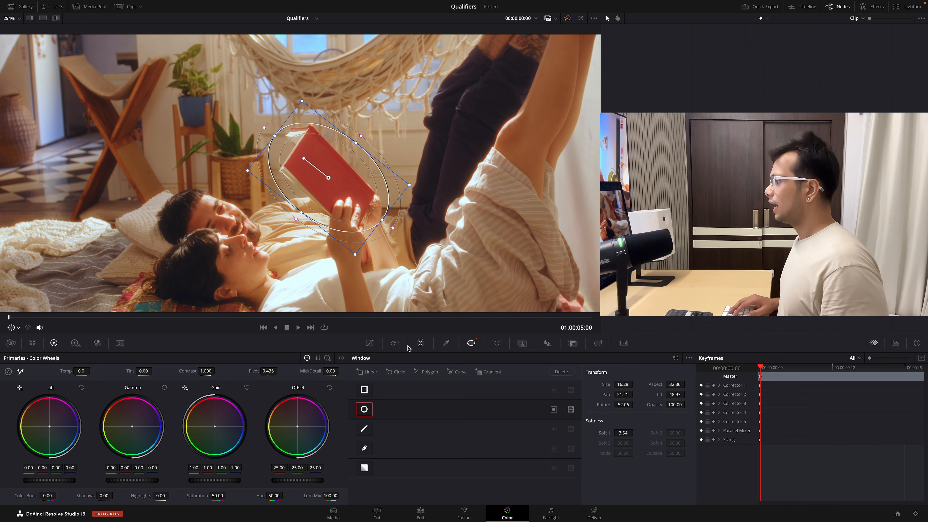
- Preview the Red slice's isolation in ColorSlice, and set its density to 0.02 and saturation to 1.11
left_click(396, 344)
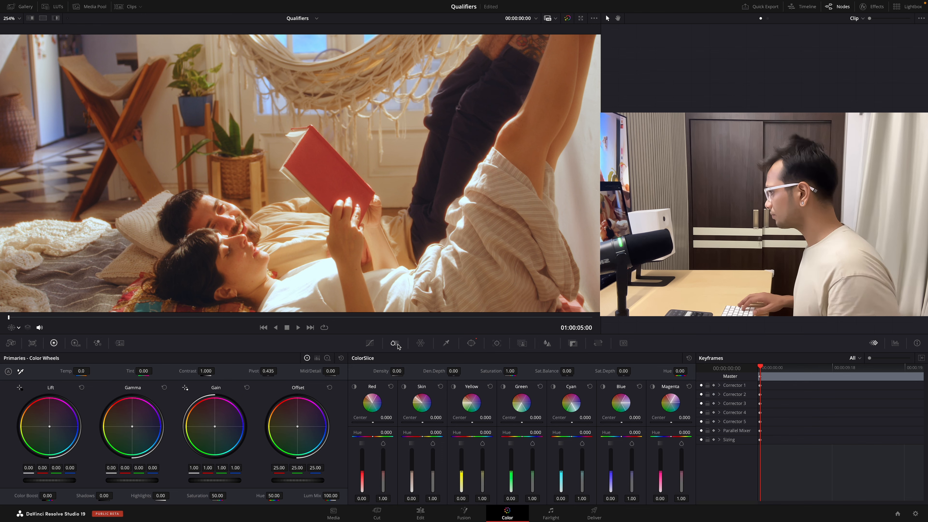
left_click(354, 386)
left_click(355, 387)
left_click(355, 387)
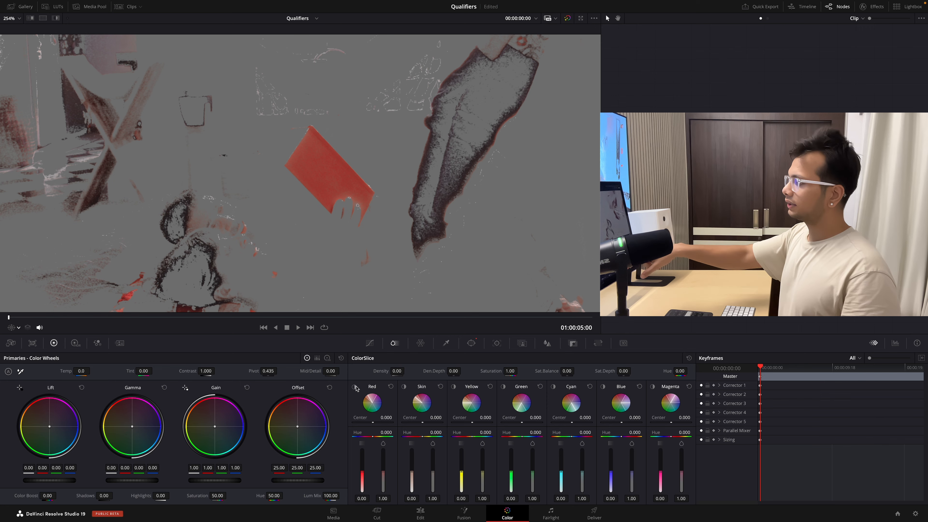
left_click(355, 387)
left_click(355, 387)
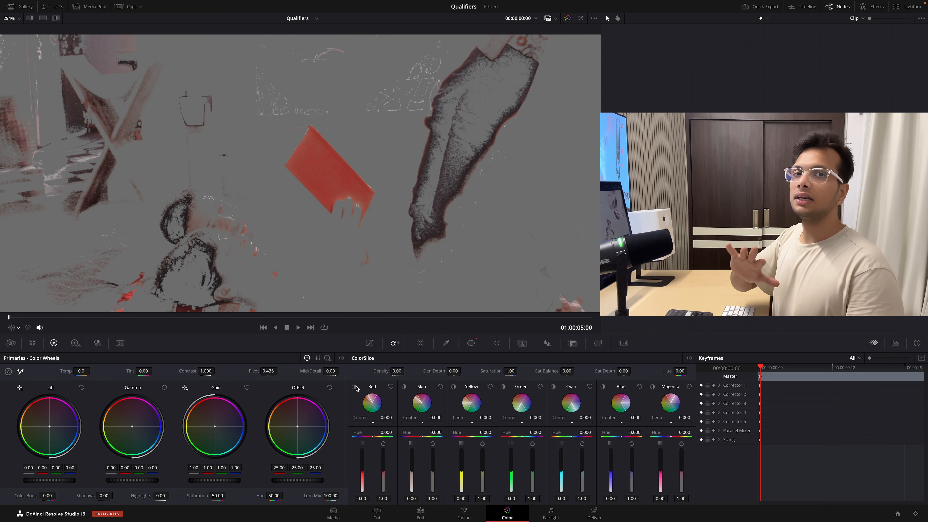
left_click(355, 387)
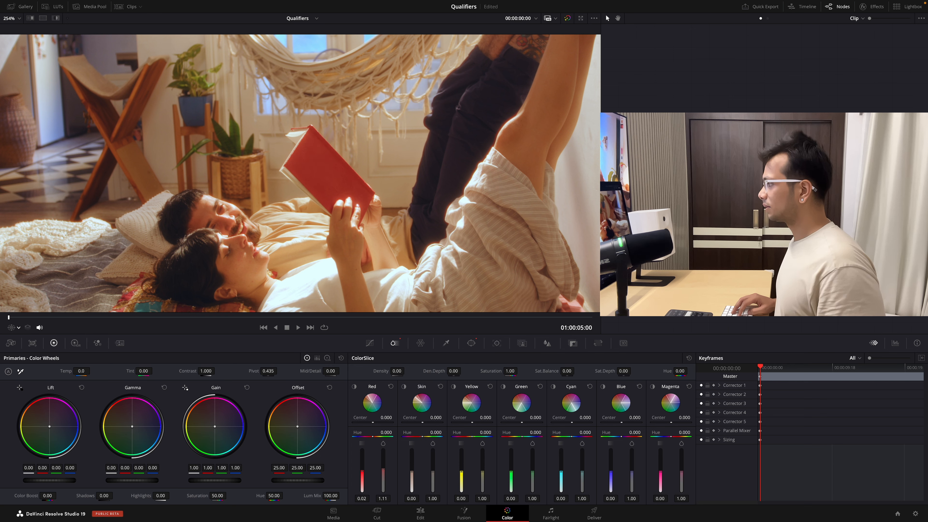
- Compare the book full screen with the selected node's correction disabled and enabled
key("super+d")
key("super+f")
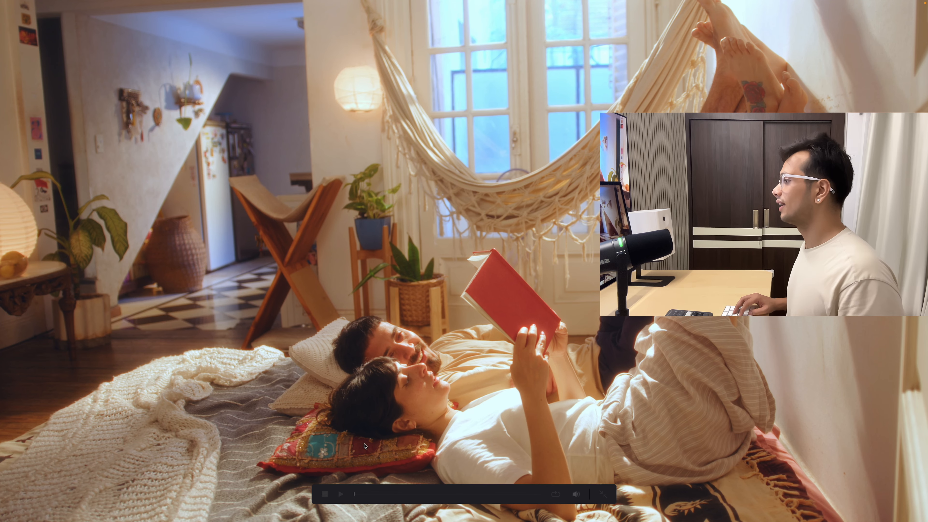
key("super+d")
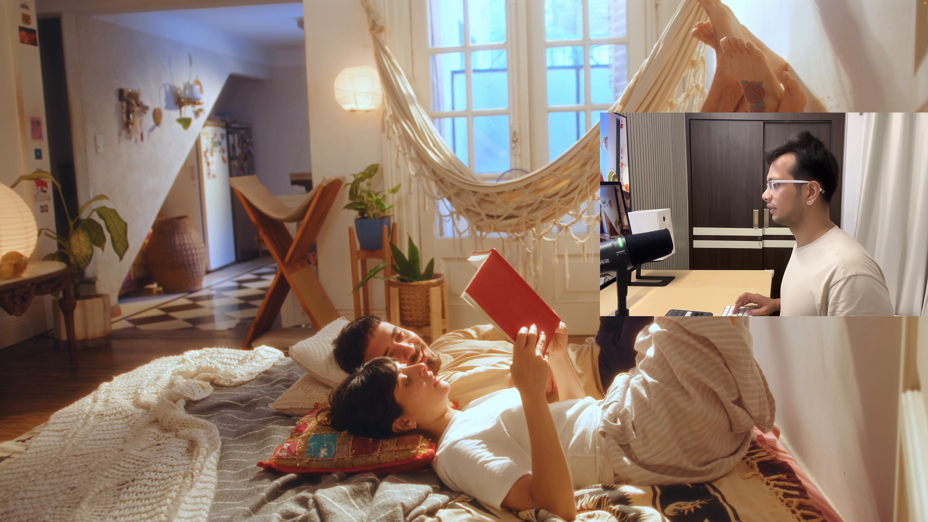
key("super+d")
key("super+d")
key("super+f")
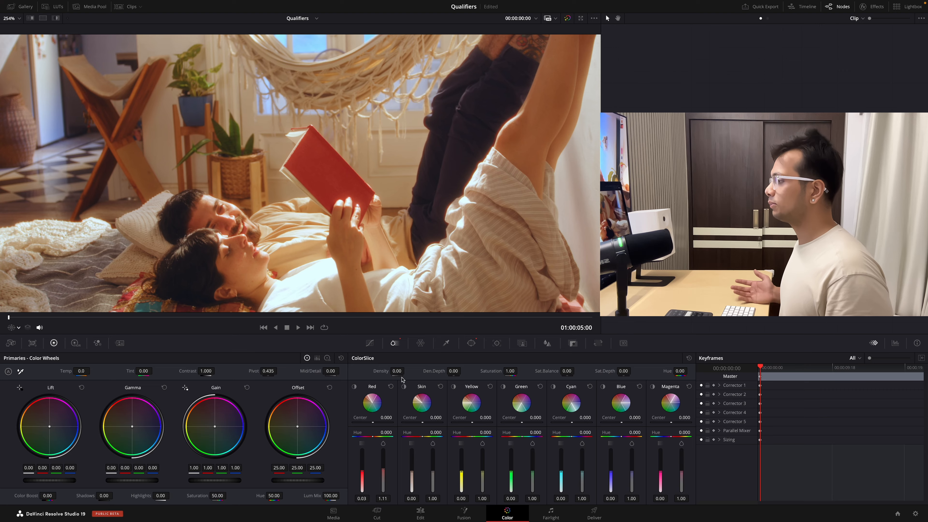
- Track the refined circular window forward and in reverse with pan, tilt, zoom, rotate and Perspective 3D enabled
left_click(471, 343)
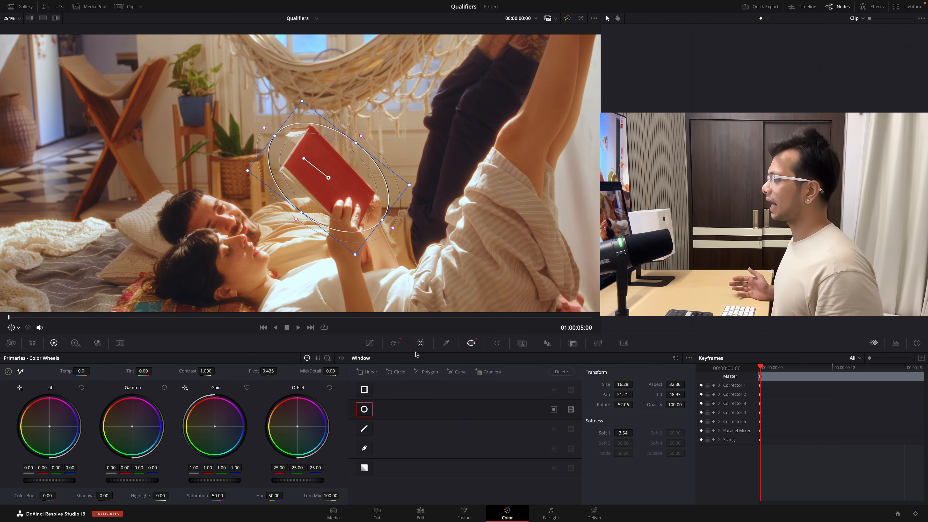
left_click(497, 343)
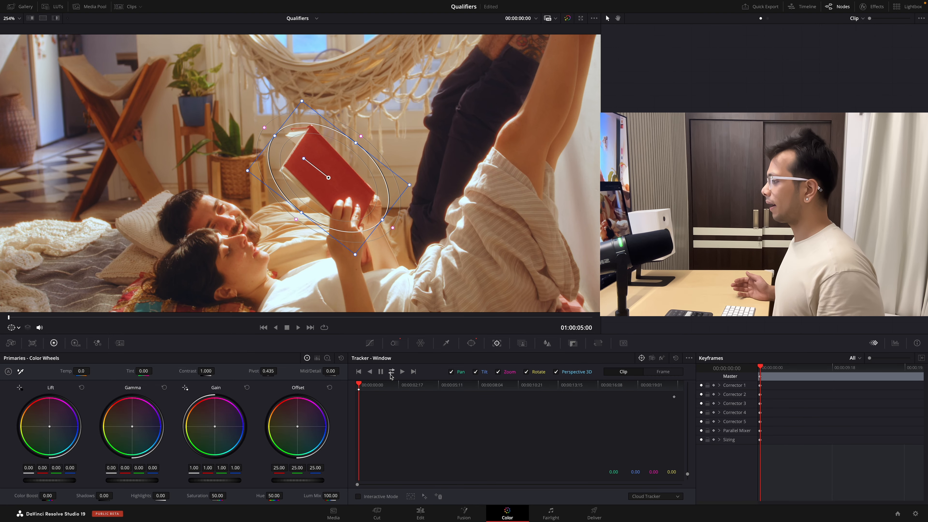
left_click(391, 371)
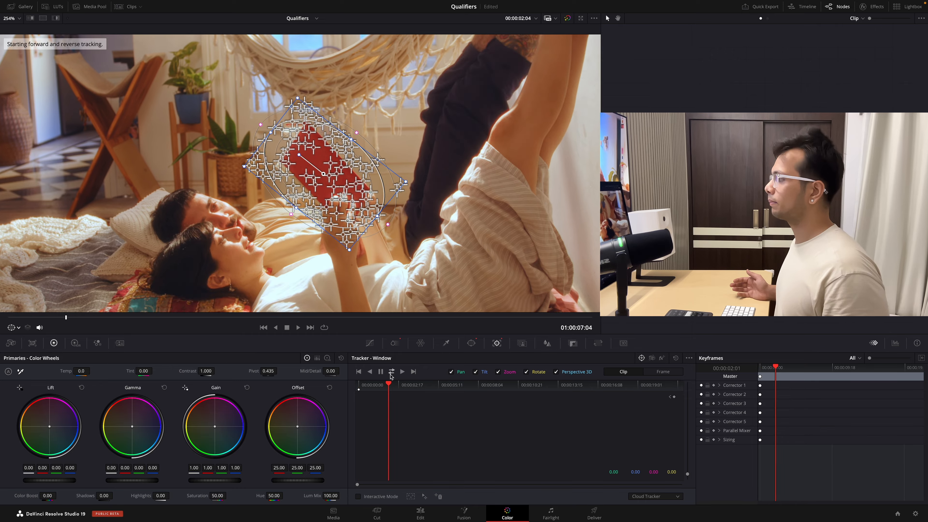